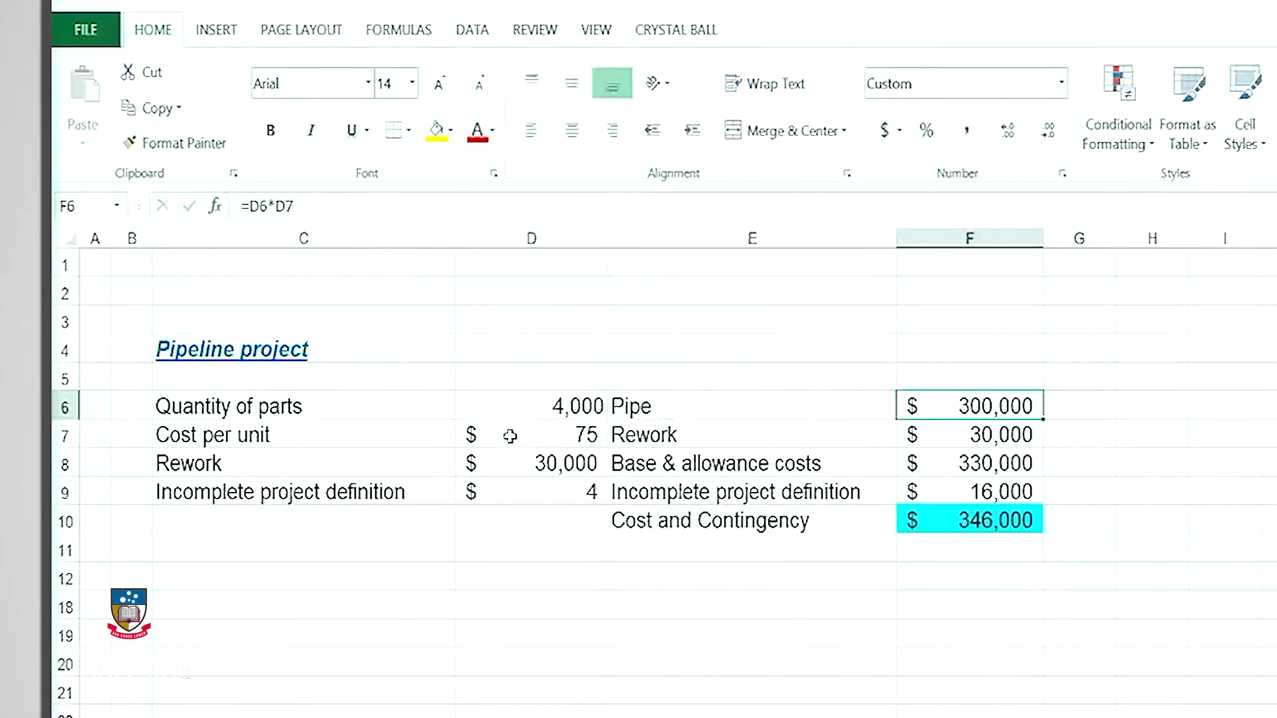
Step: Review the Quantity of parts 4,000, Cost per unit 75, and the Pipe cost formula
left_click(567, 409)
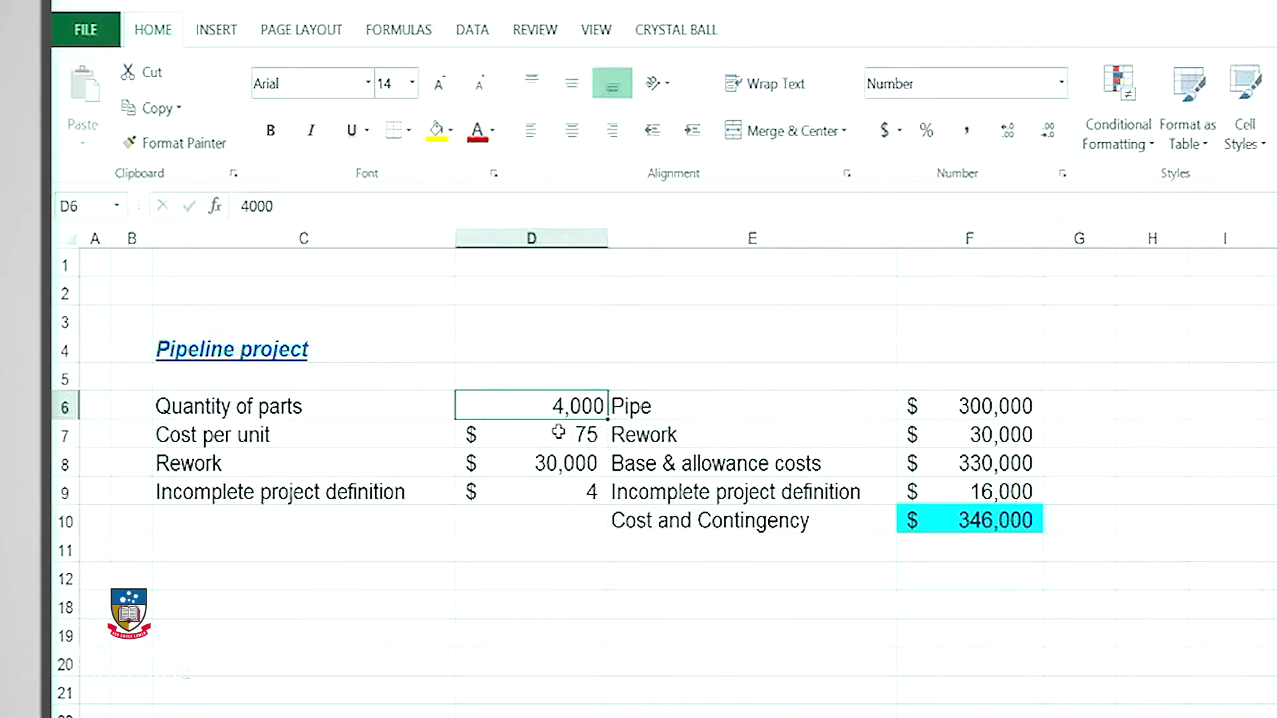
left_click(504, 435)
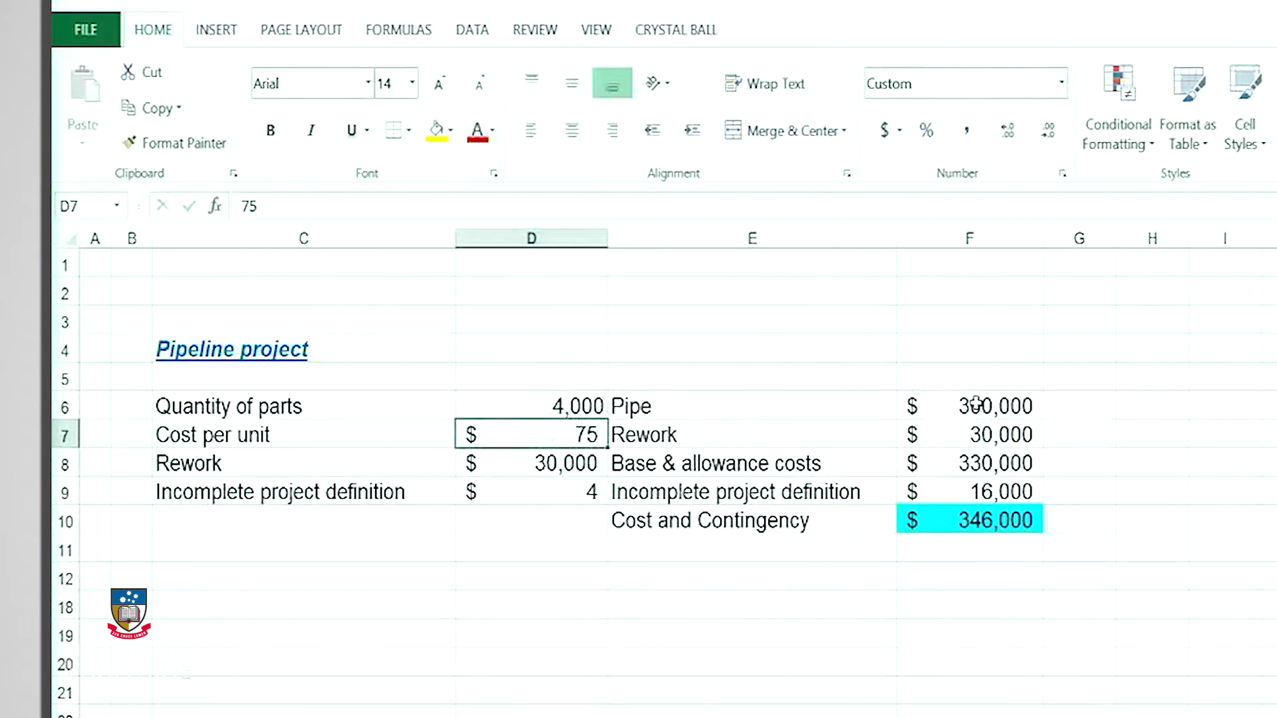
left_click(939, 404)
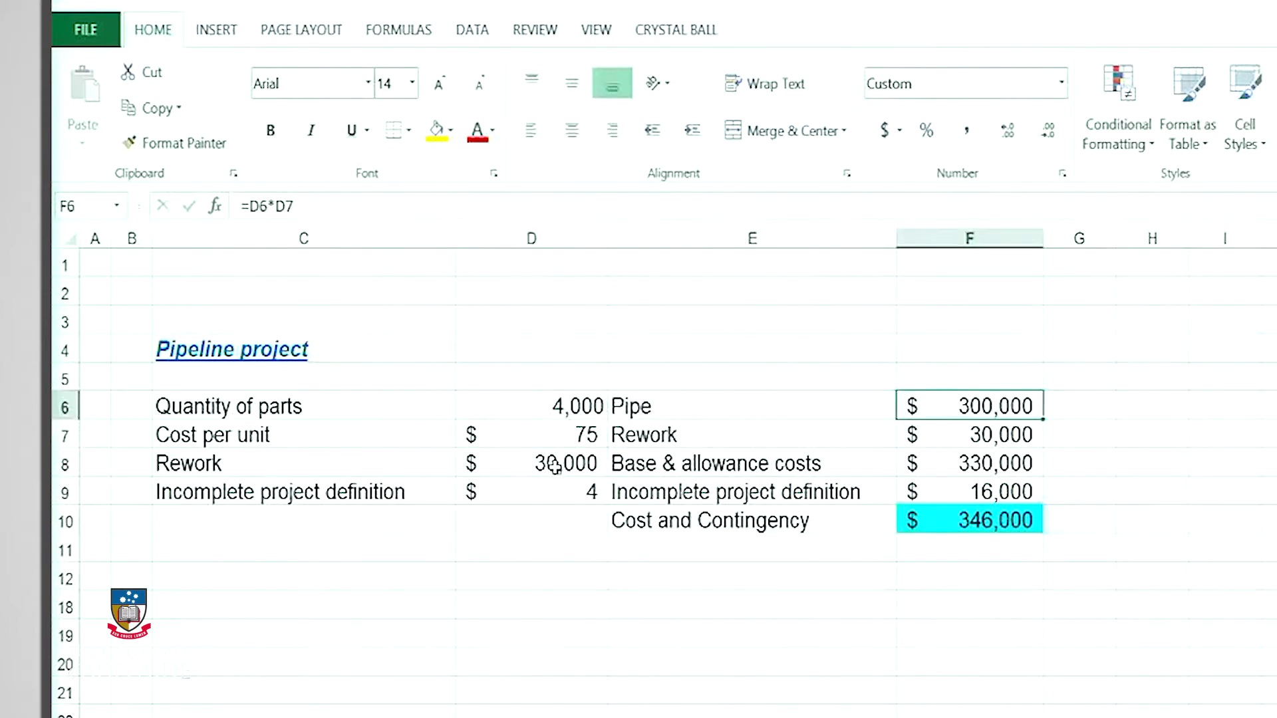
left_click(505, 405)
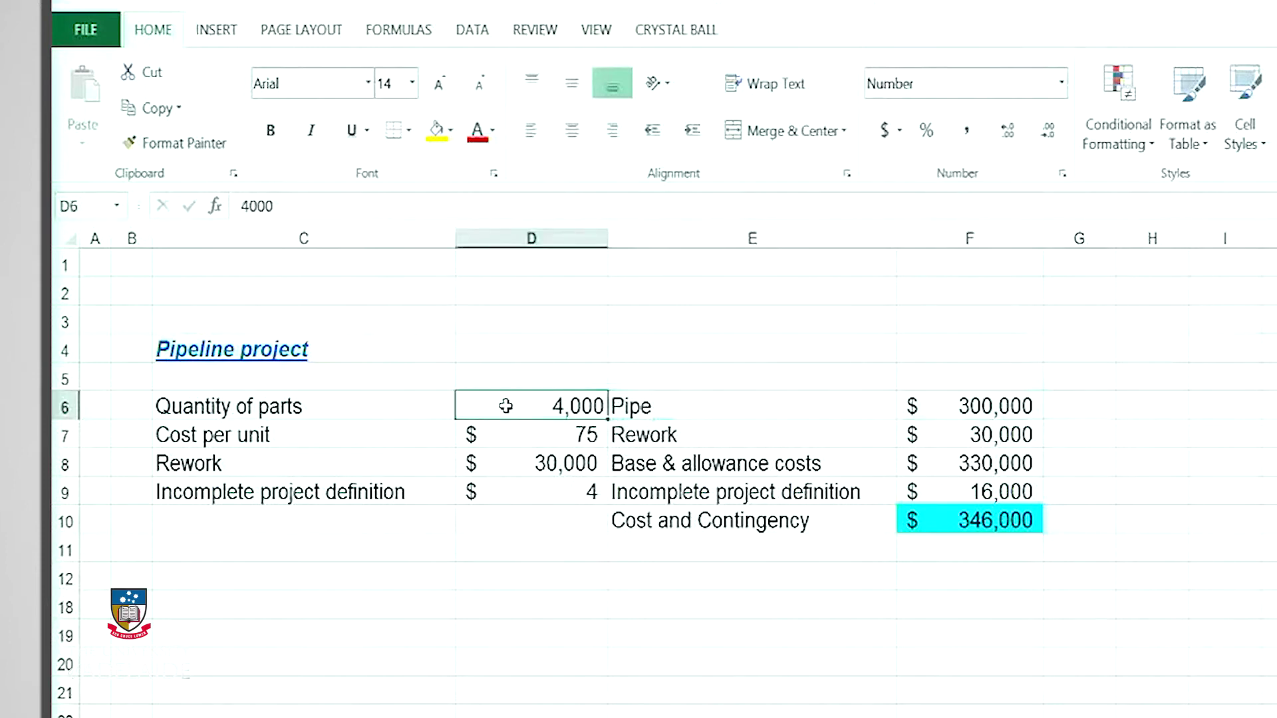
left_click(508, 437)
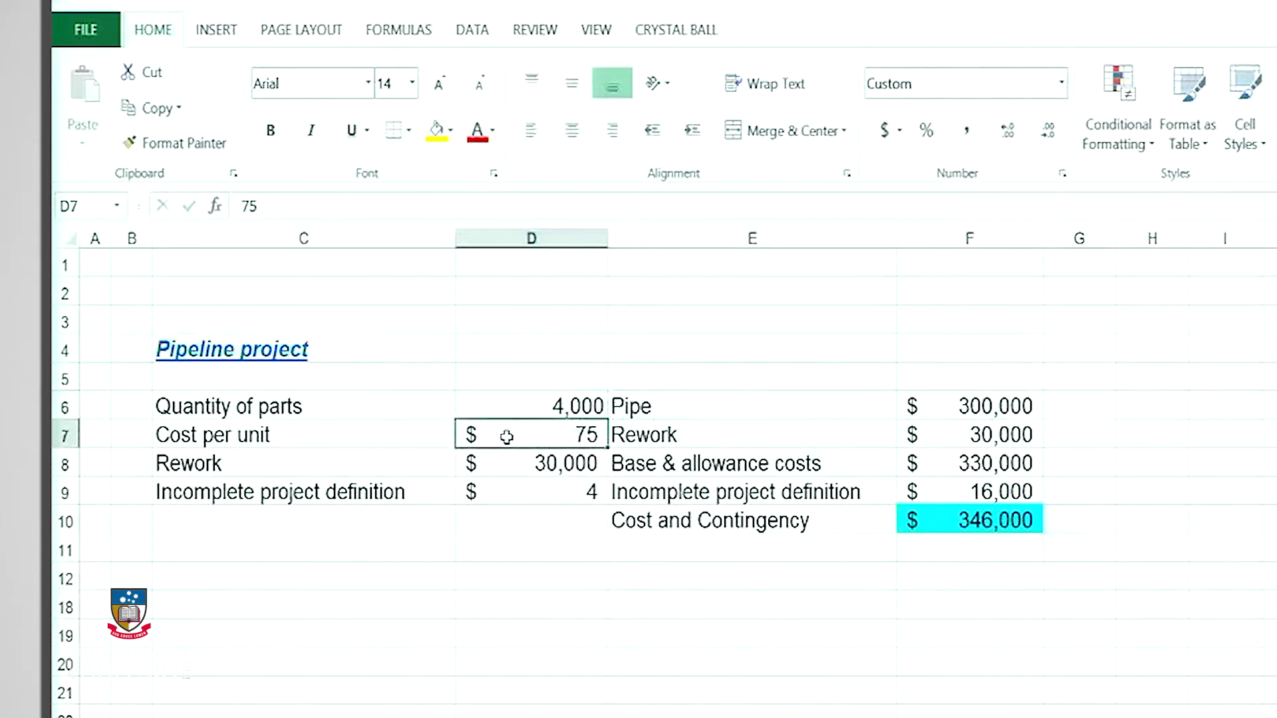
left_click(928, 404)
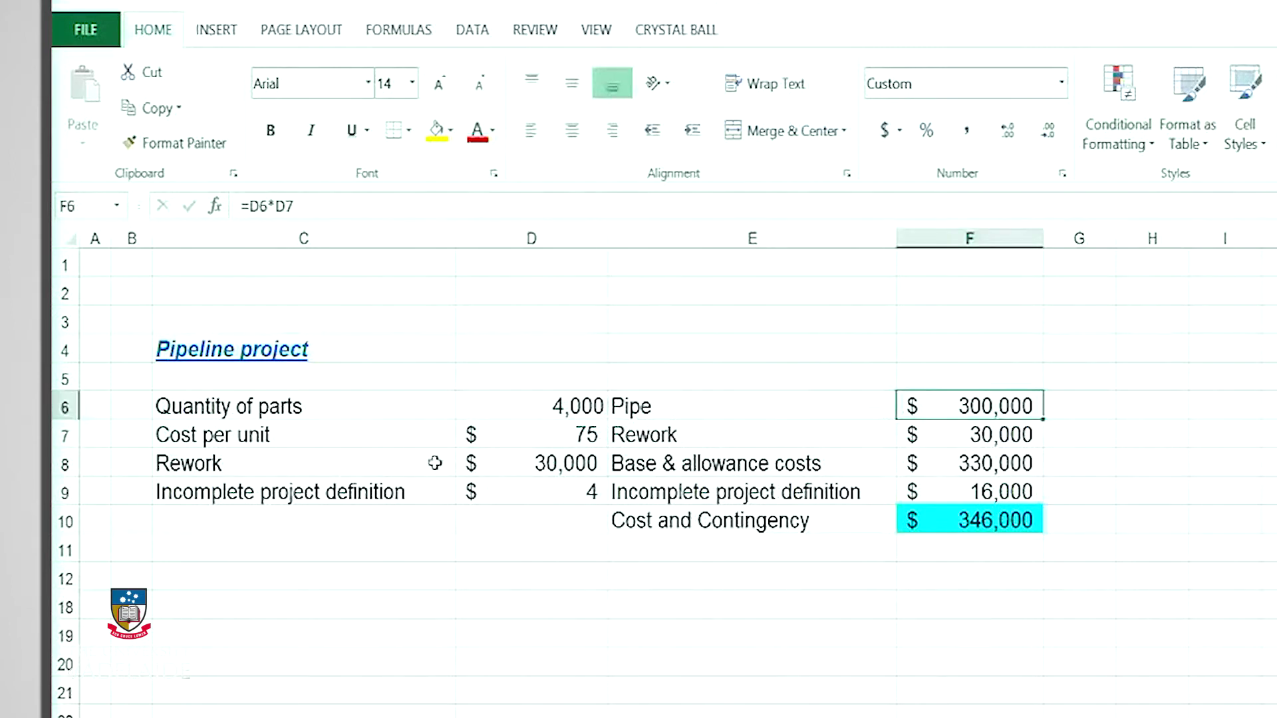
Step: Check the Rework 30,000 and Incomplete project definition 4 inputs against their cost and total formulas
left_click(502, 461)
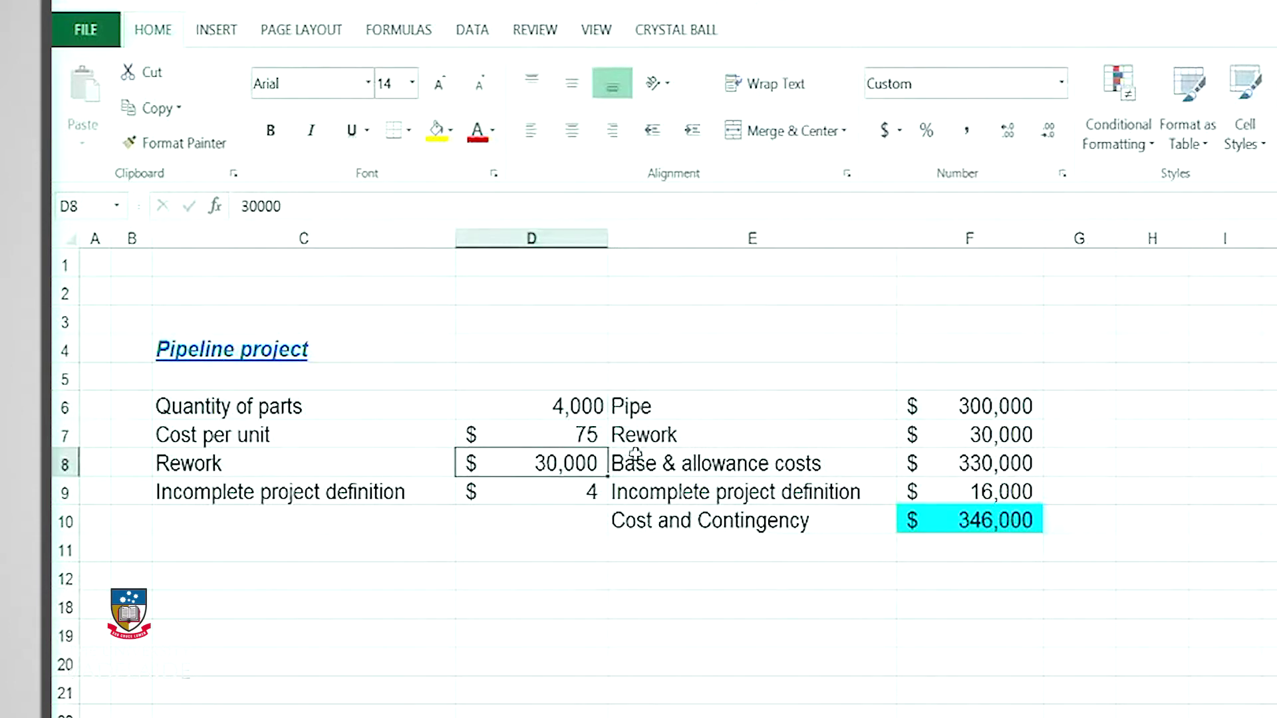
left_click(938, 437)
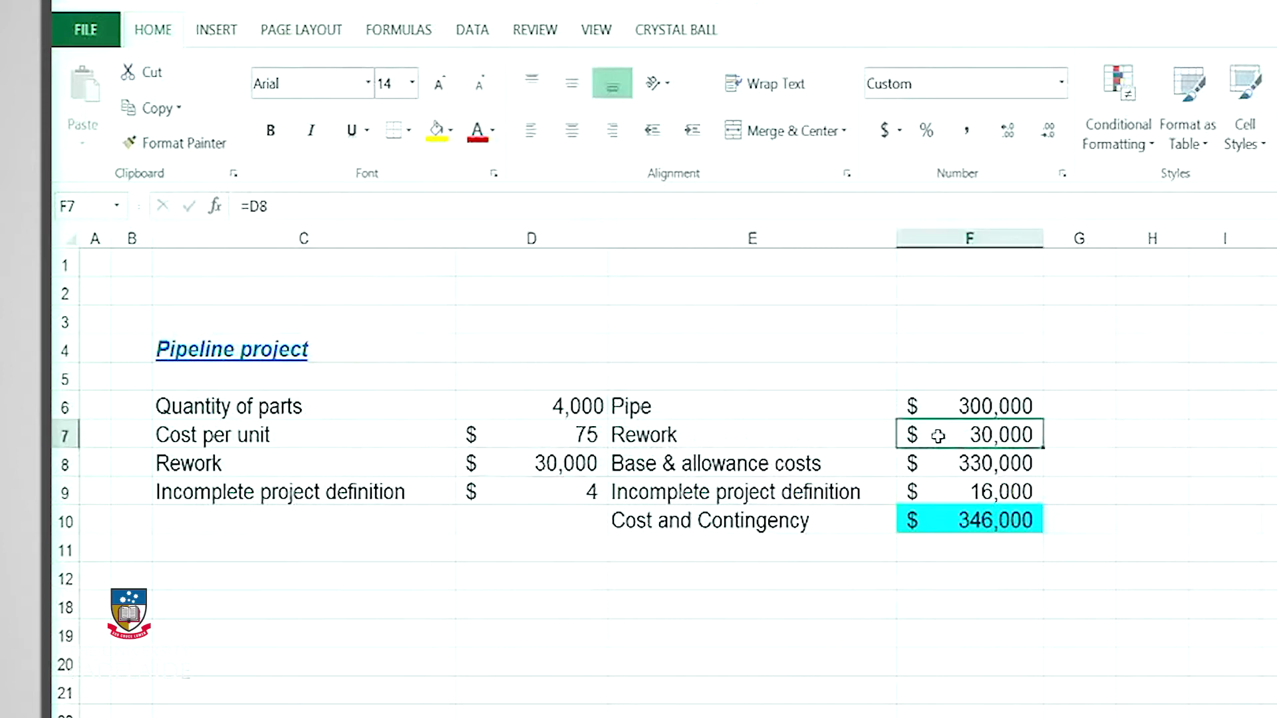
left_click(936, 463)
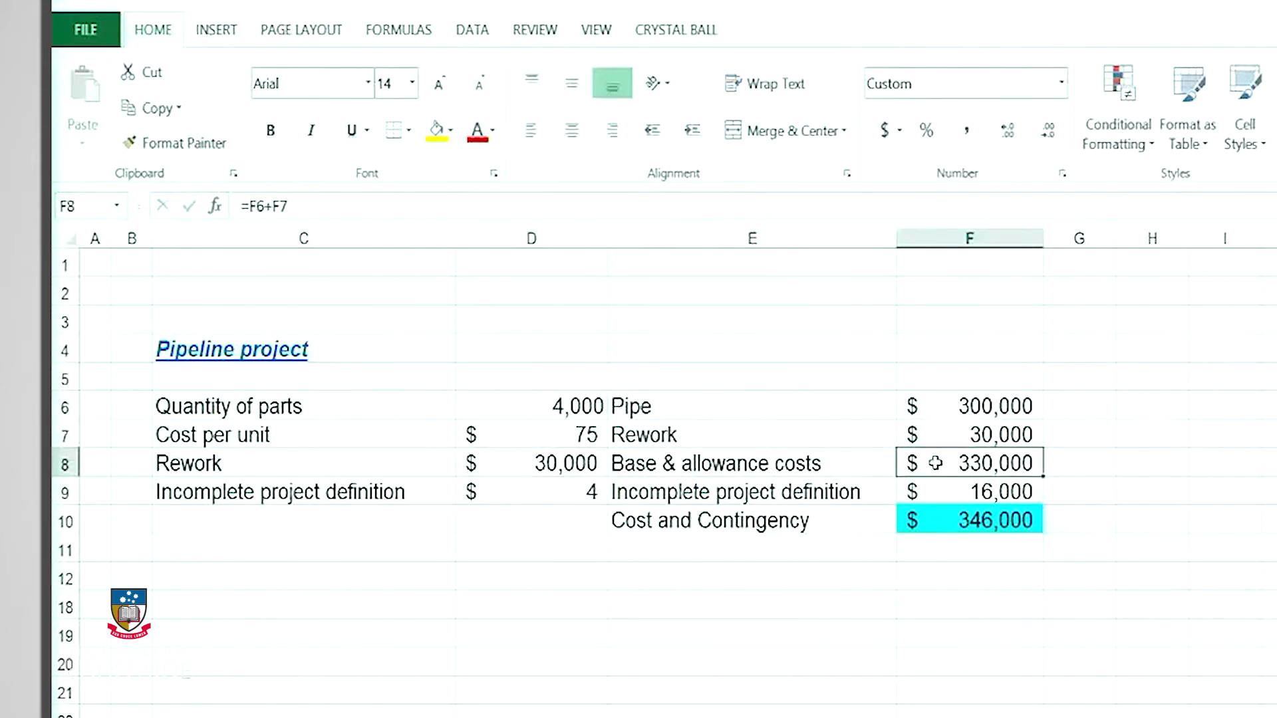
left_click(512, 493)
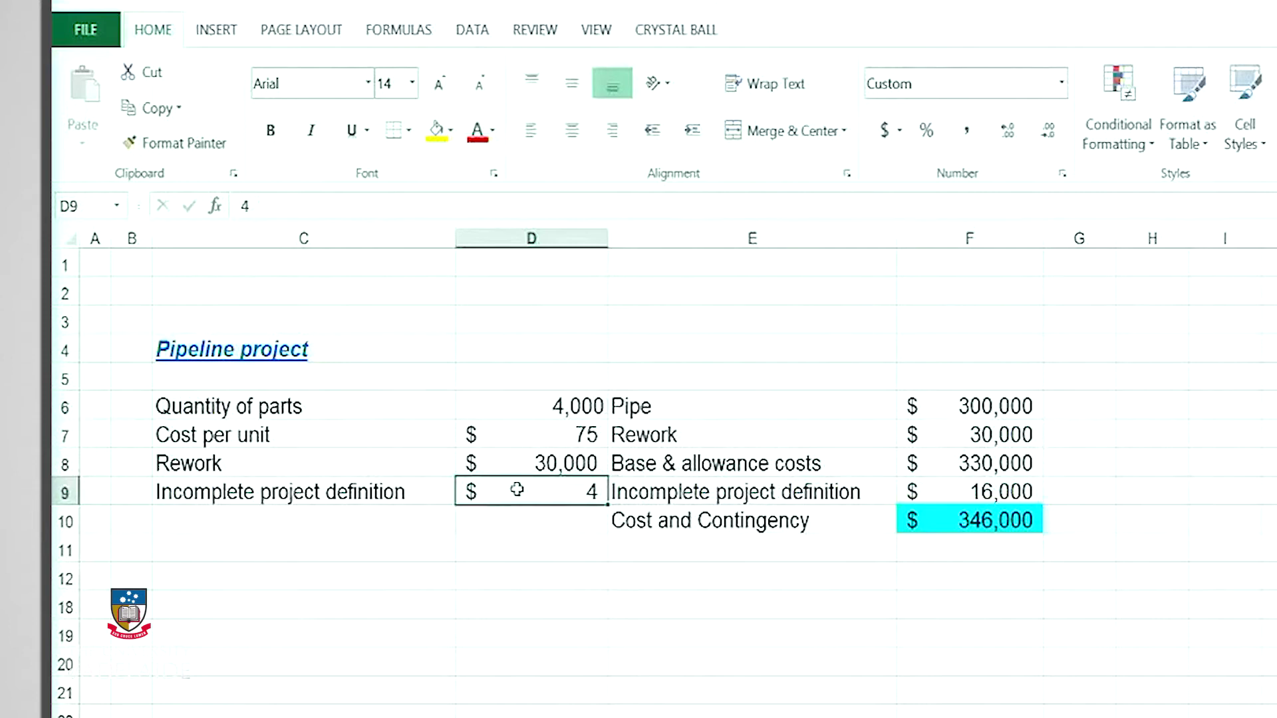
left_click(946, 492)
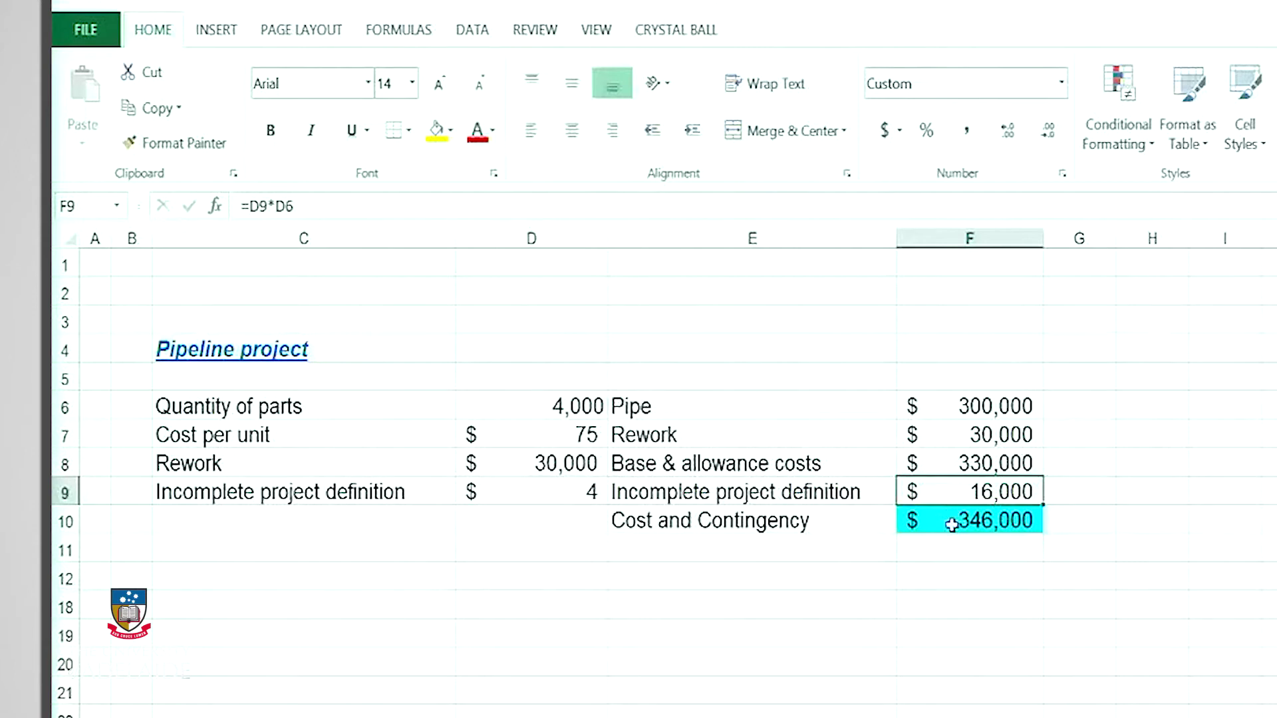
left_click(938, 521)
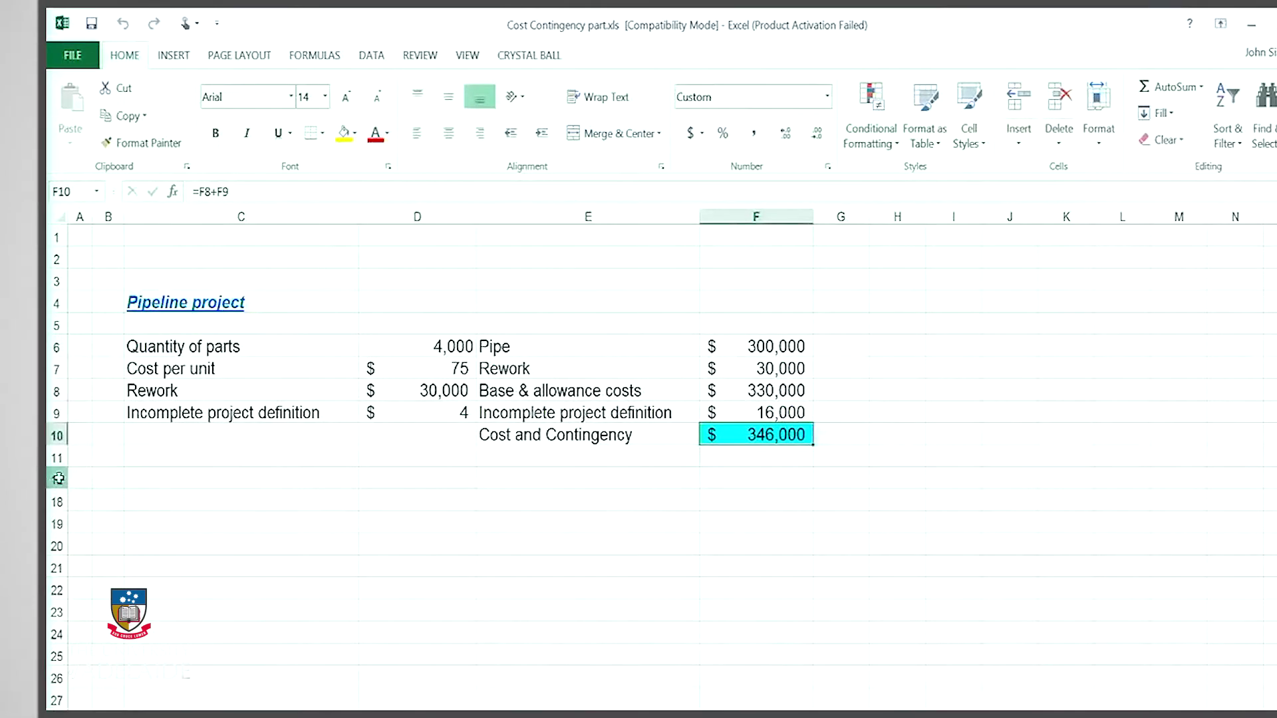
Step: Unhide rows 13–17 by selecting rows 12–18 and using Hide & Unhide
left_click_drag(59, 478, 57, 503)
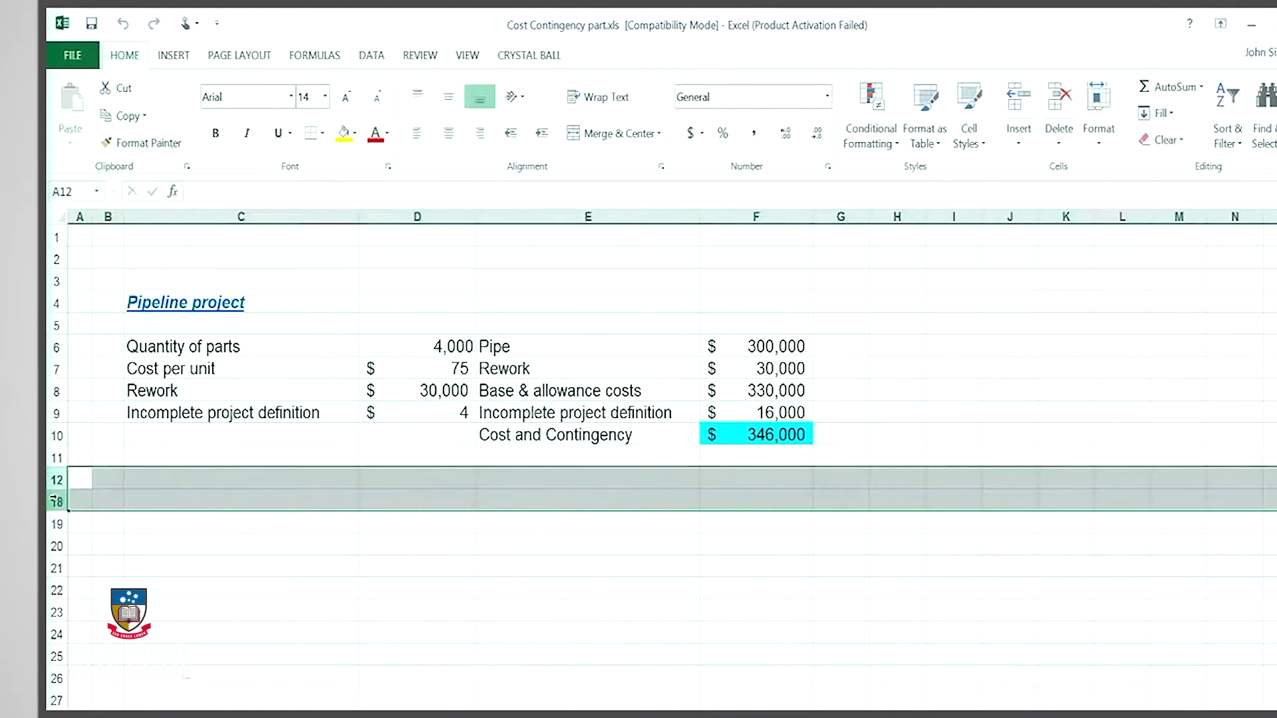
left_click(1100, 146)
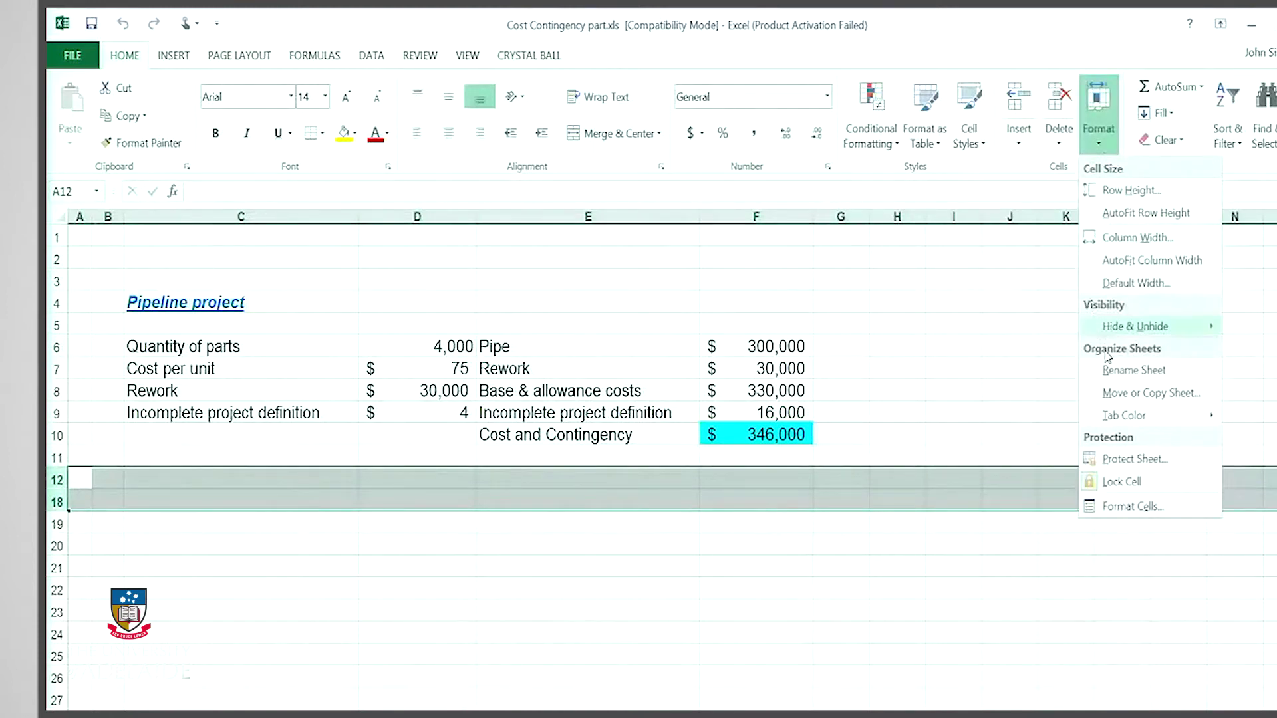
mouse_move(1107, 329)
left_click(1027, 397)
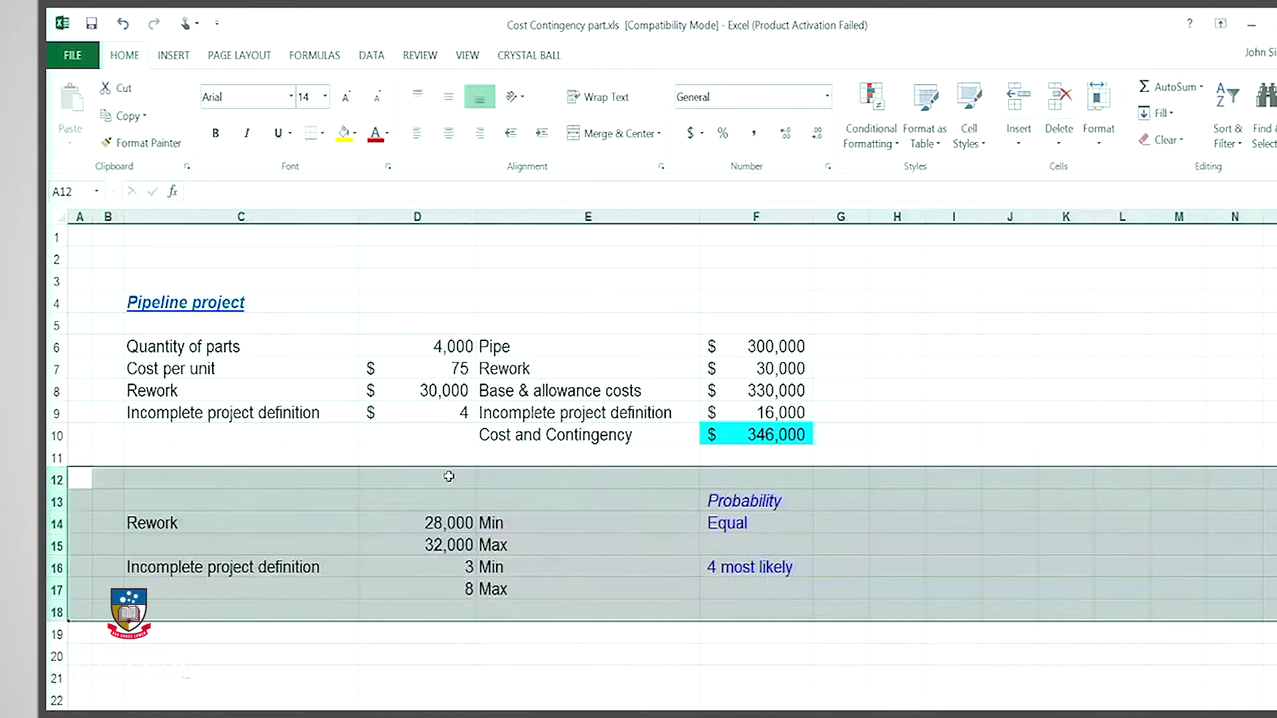
Step: Read the revealed ranges: Rework 28,000–32,000, Incomplete project definition 3–8, 4 most likely
left_click(372, 524)
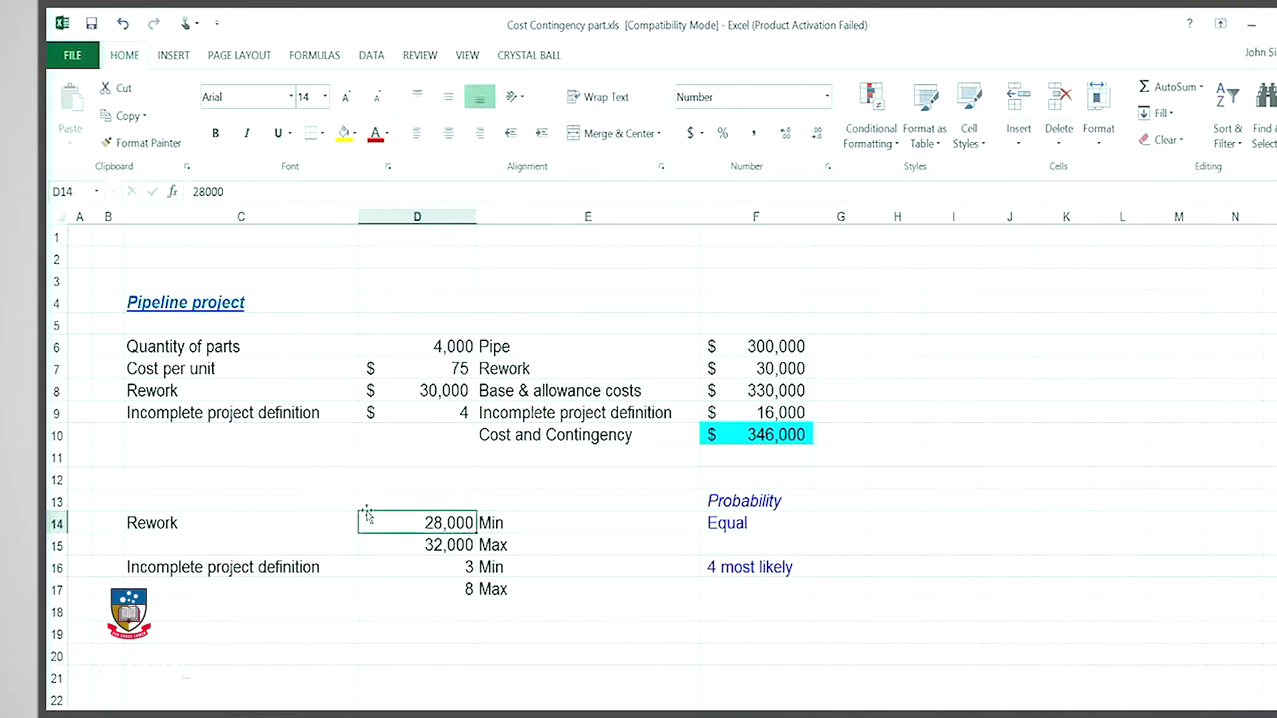
left_click(213, 527)
left_click(395, 542)
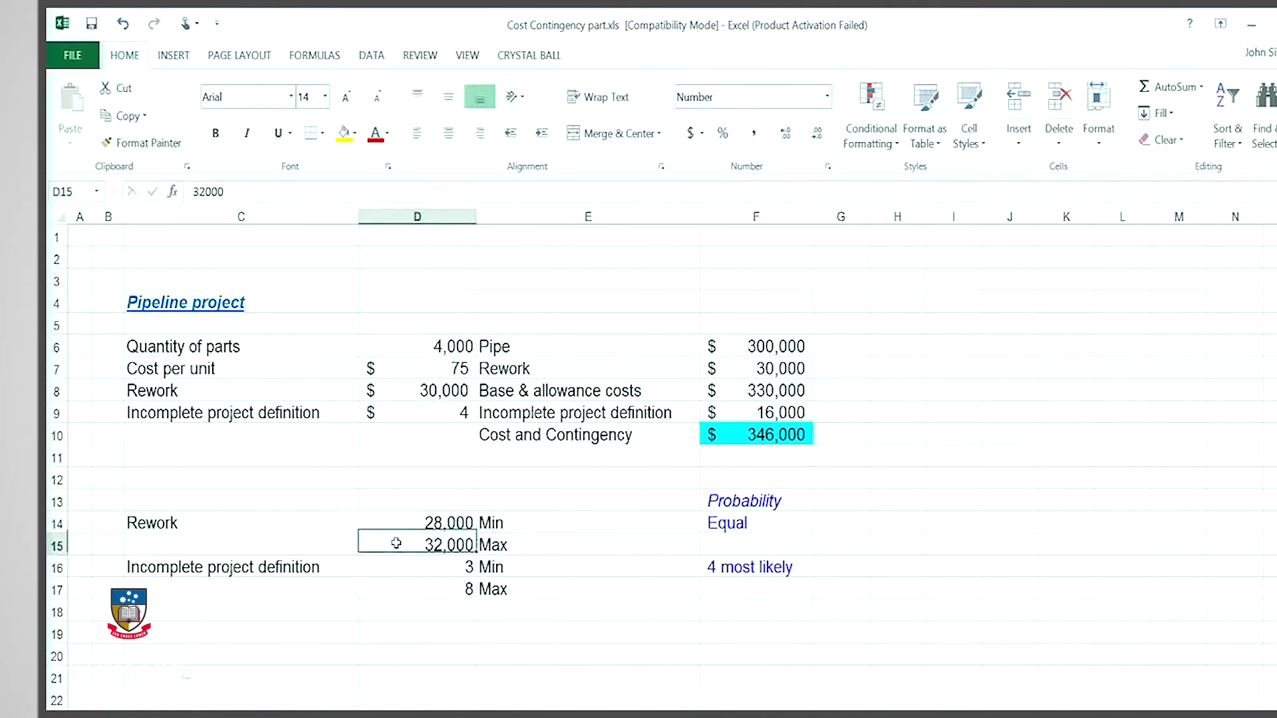
mouse_move(412, 535)
left_mouse_down()
mouse_move(396, 521)
mouse_move(391, 544)
left_mouse_up()
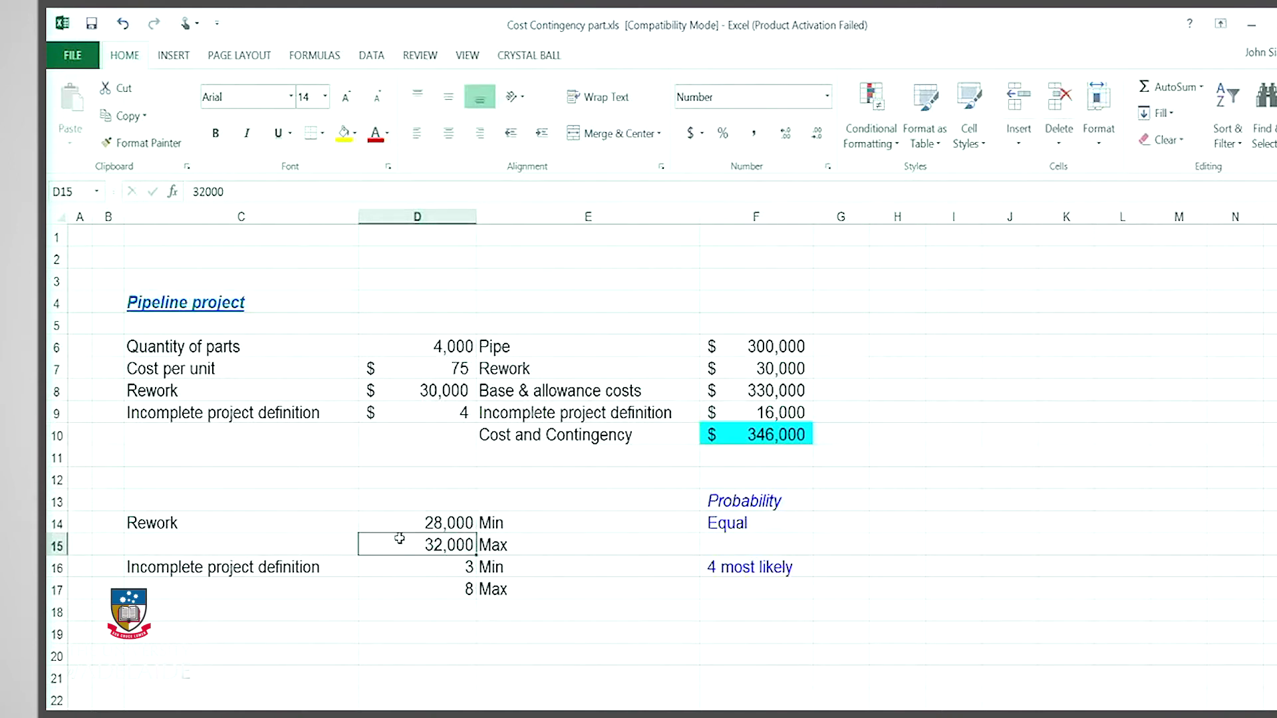
left_click(396, 573)
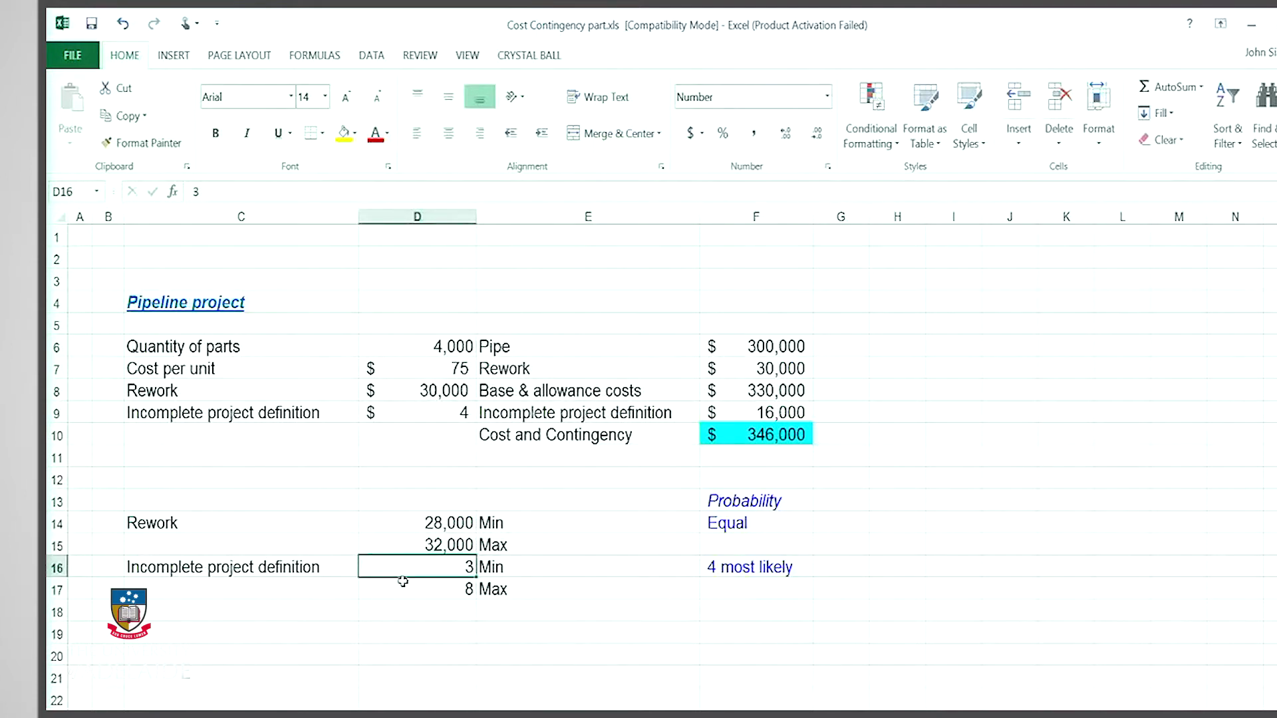
left_click(404, 588)
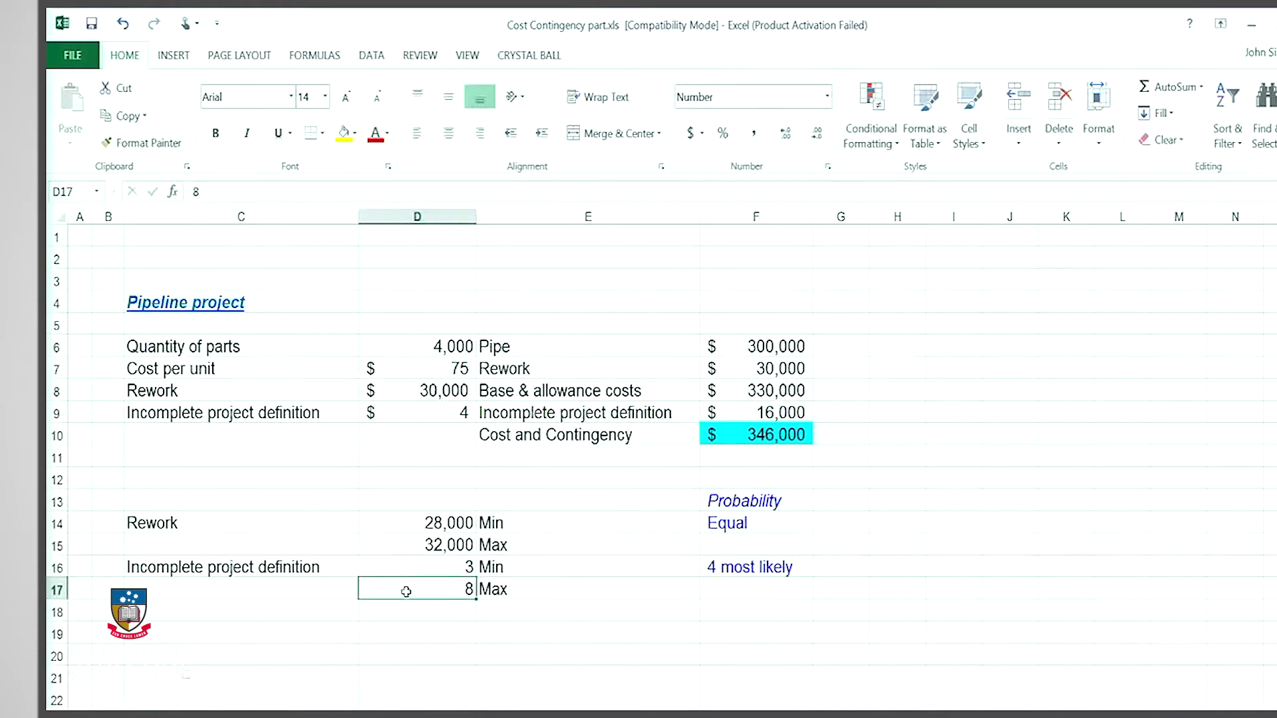
left_click(808, 567)
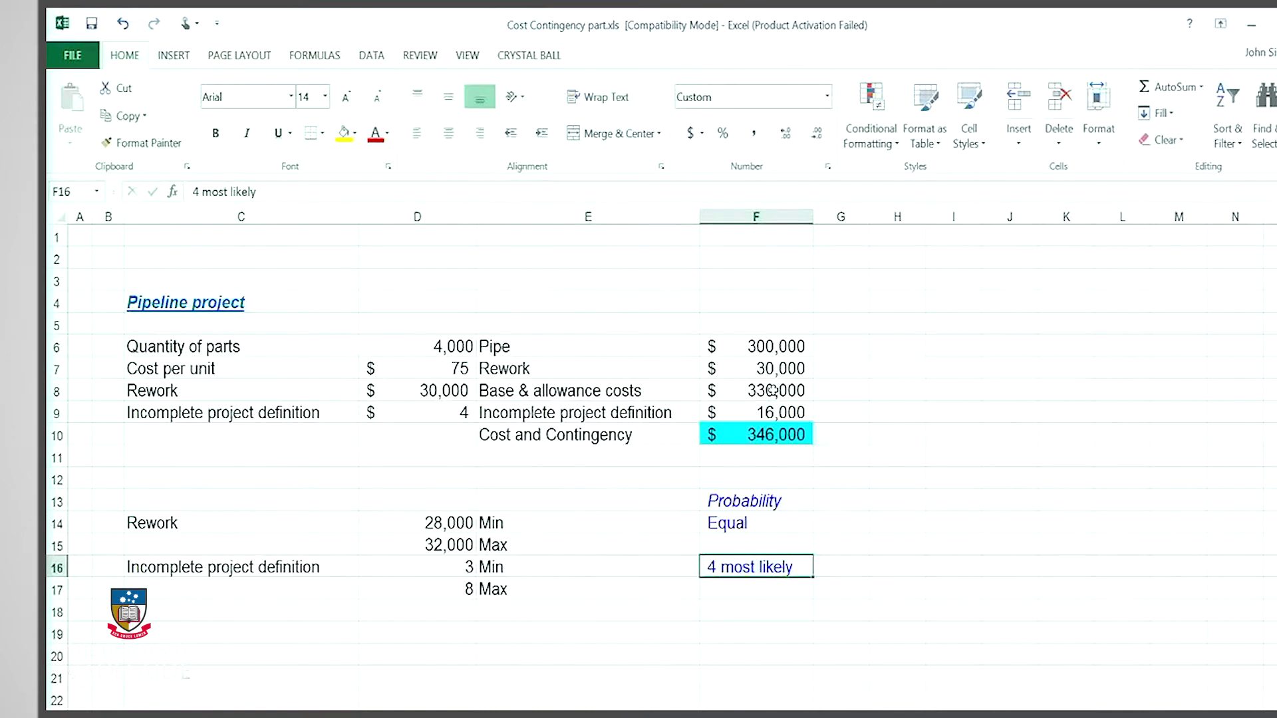
Step: Recheck the D9 input and the 346,000 Cost and Contingency formula, then show the Crystal Ball commands
left_click(737, 371)
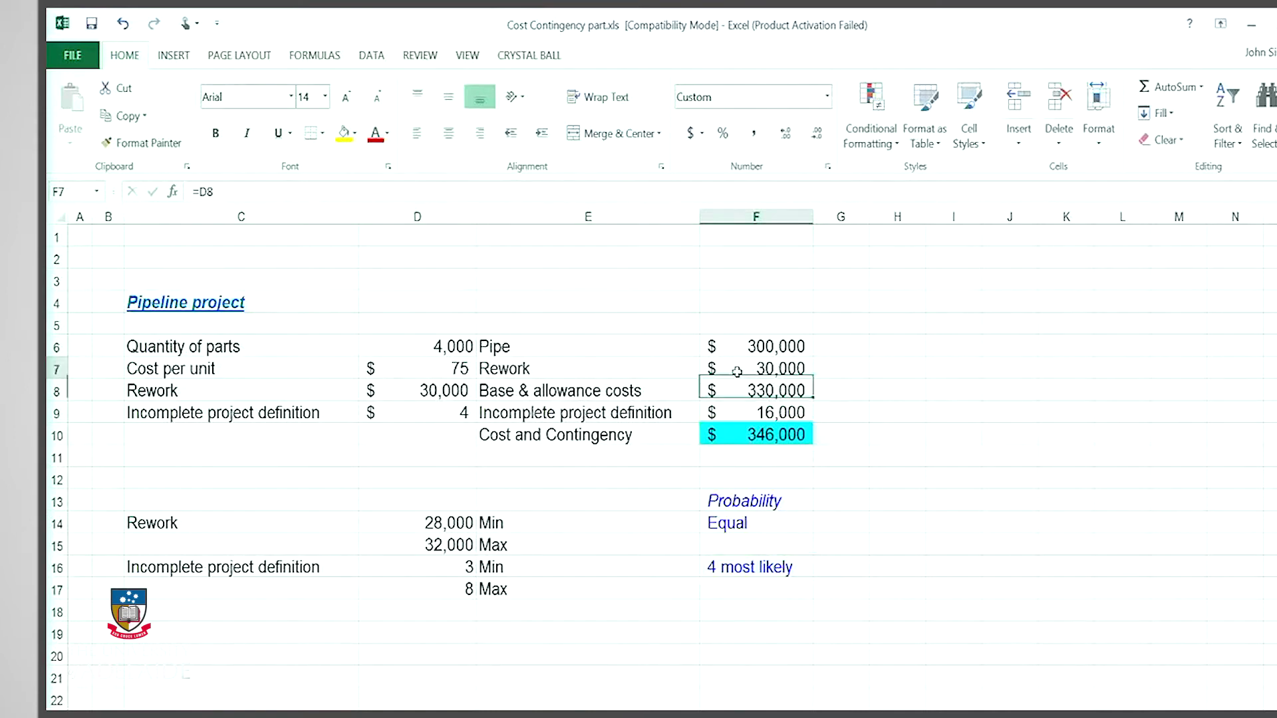
left_click(732, 436)
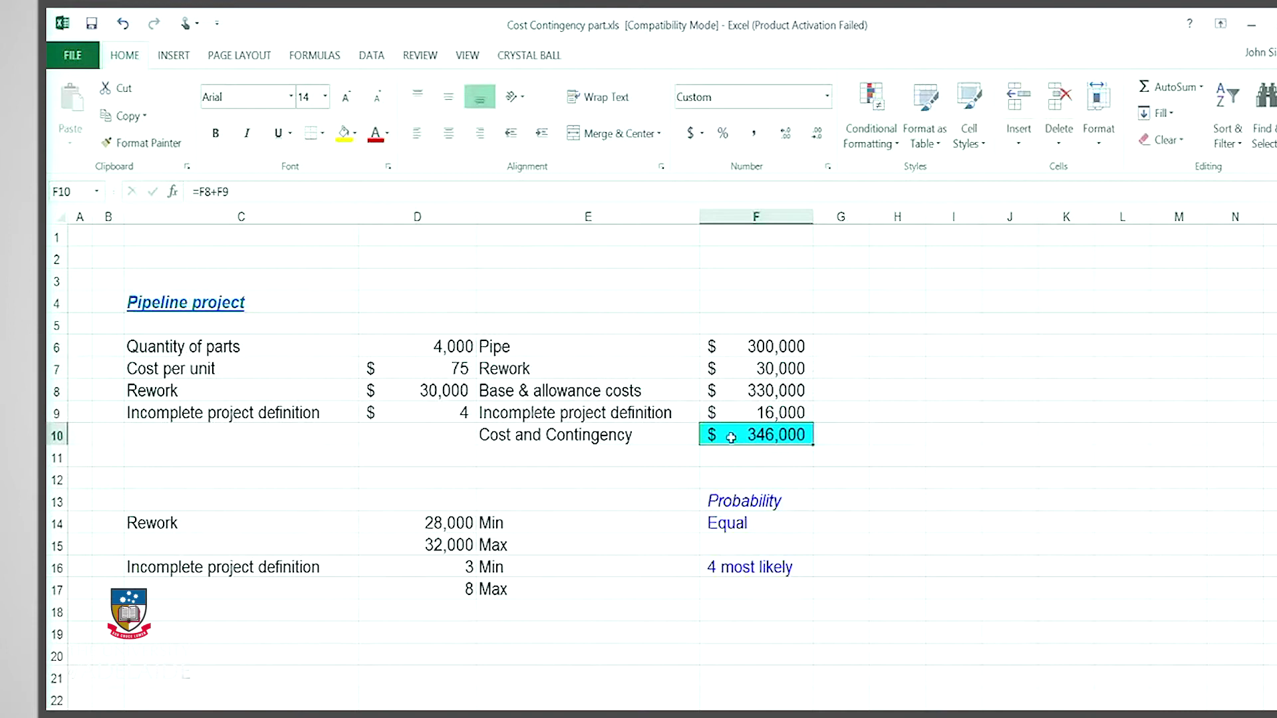
left_click(421, 417)
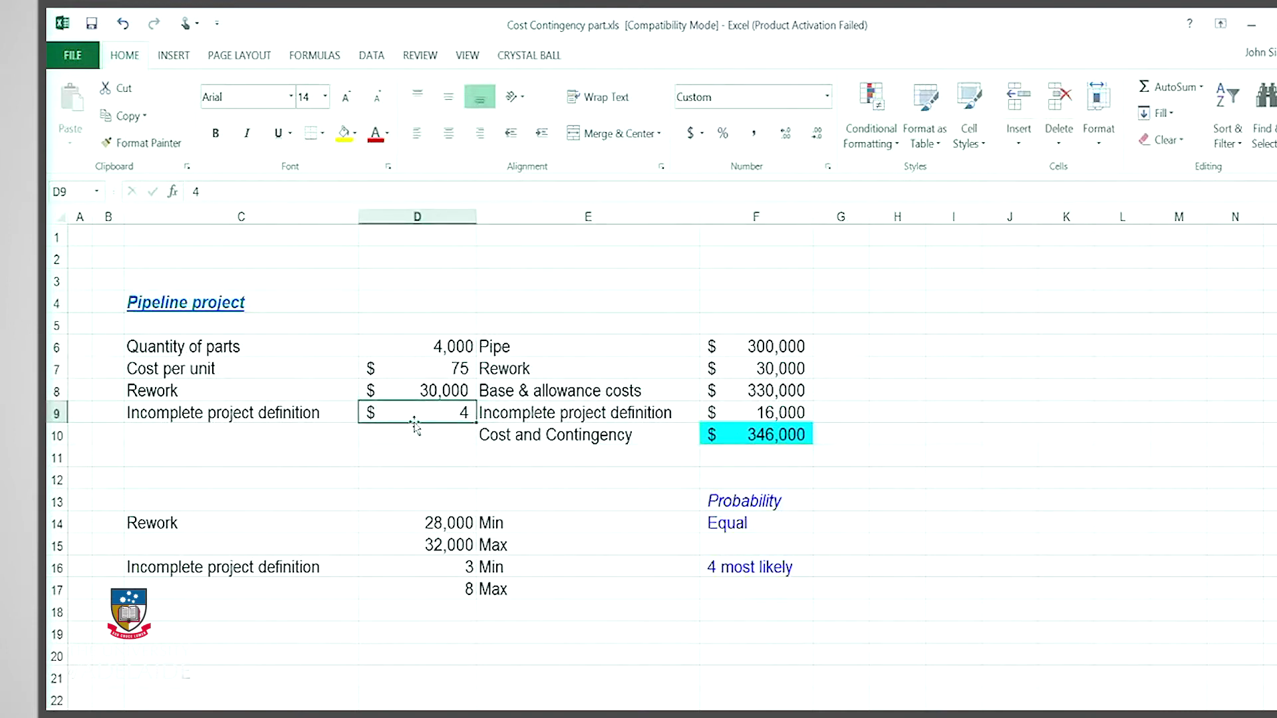
left_click(731, 437)
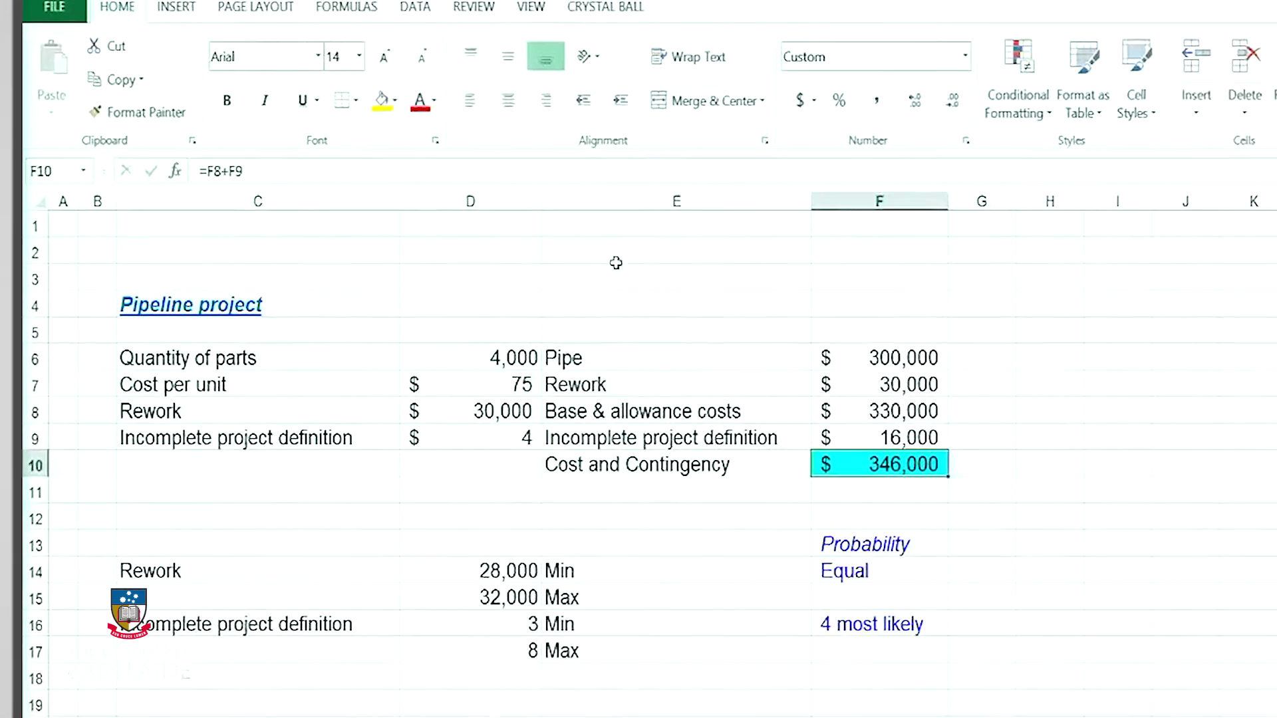
left_click(406, 2)
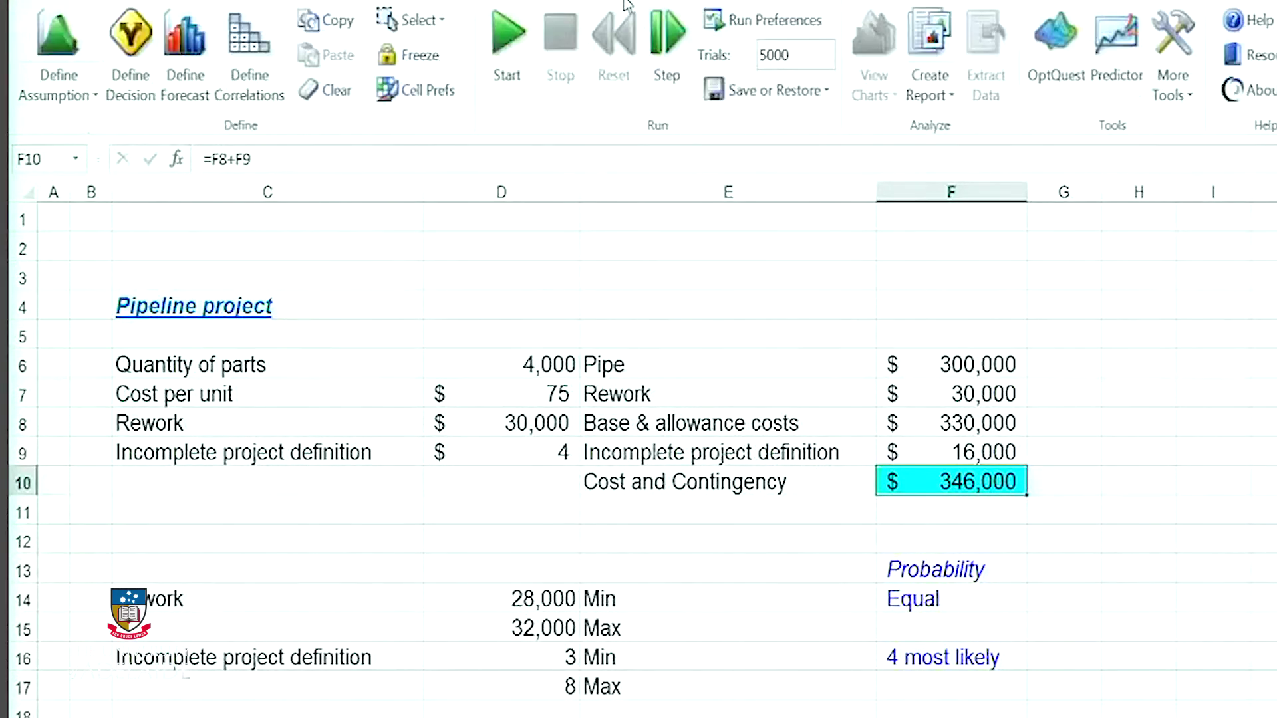
Step: Define D8 as a Uniform assumption with minimum 28,000 and maximum 32,000
left_click(485, 428)
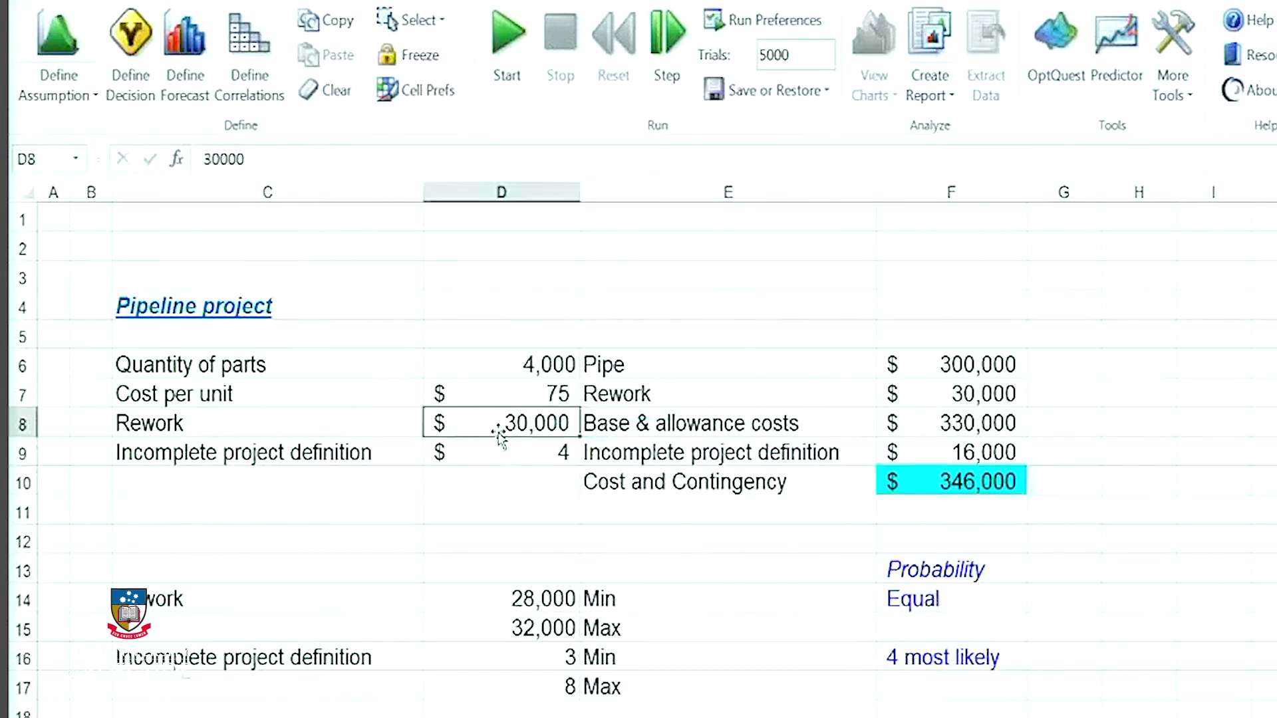
left_click(56, 50)
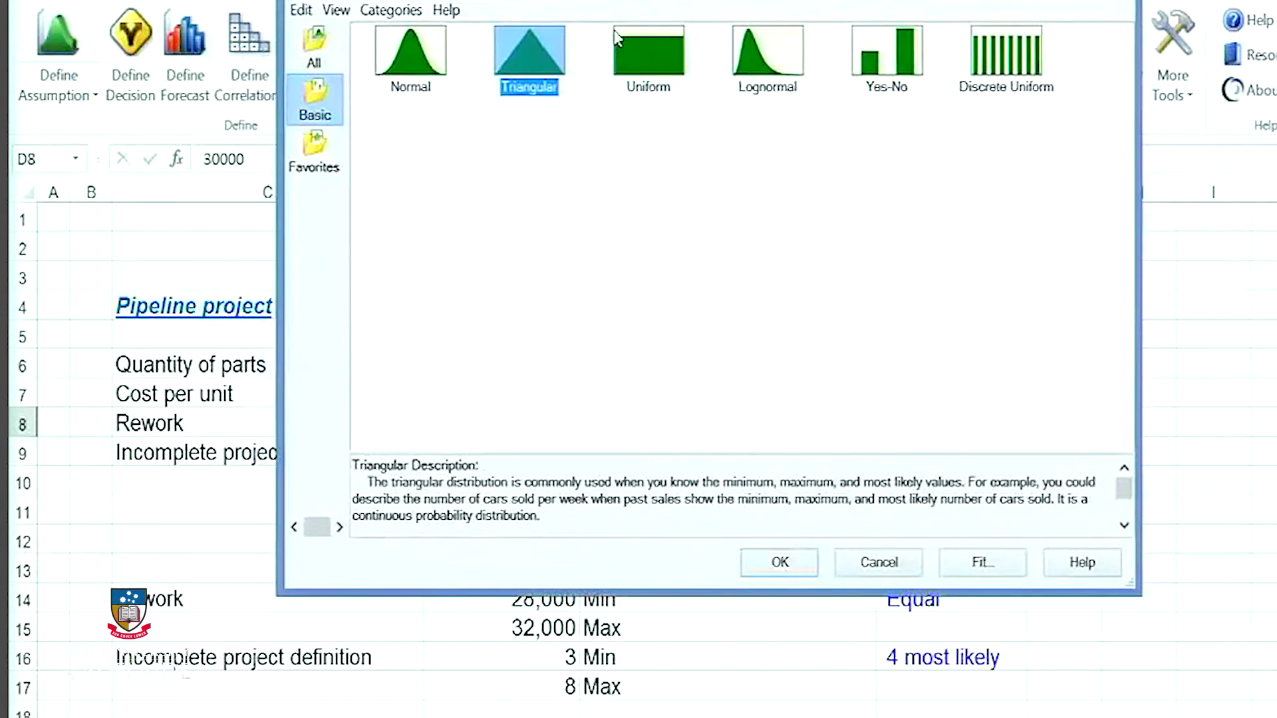
left_click(643, 55)
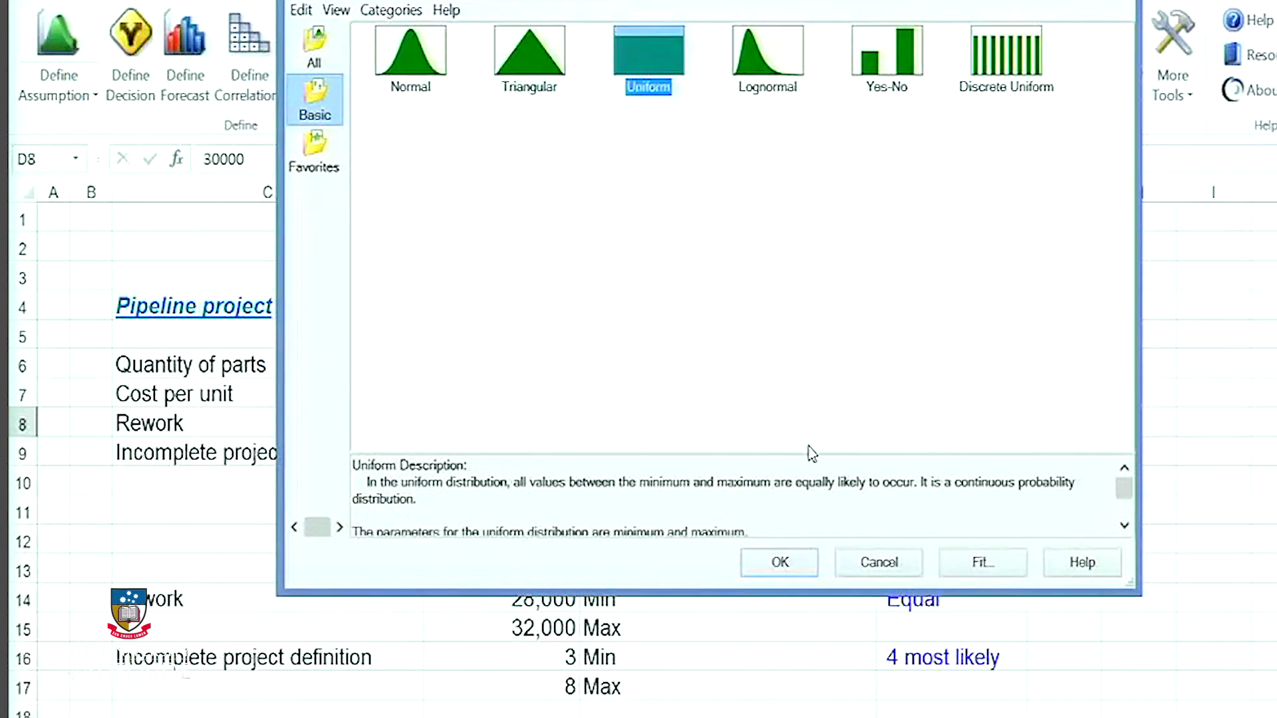
left_click(786, 565)
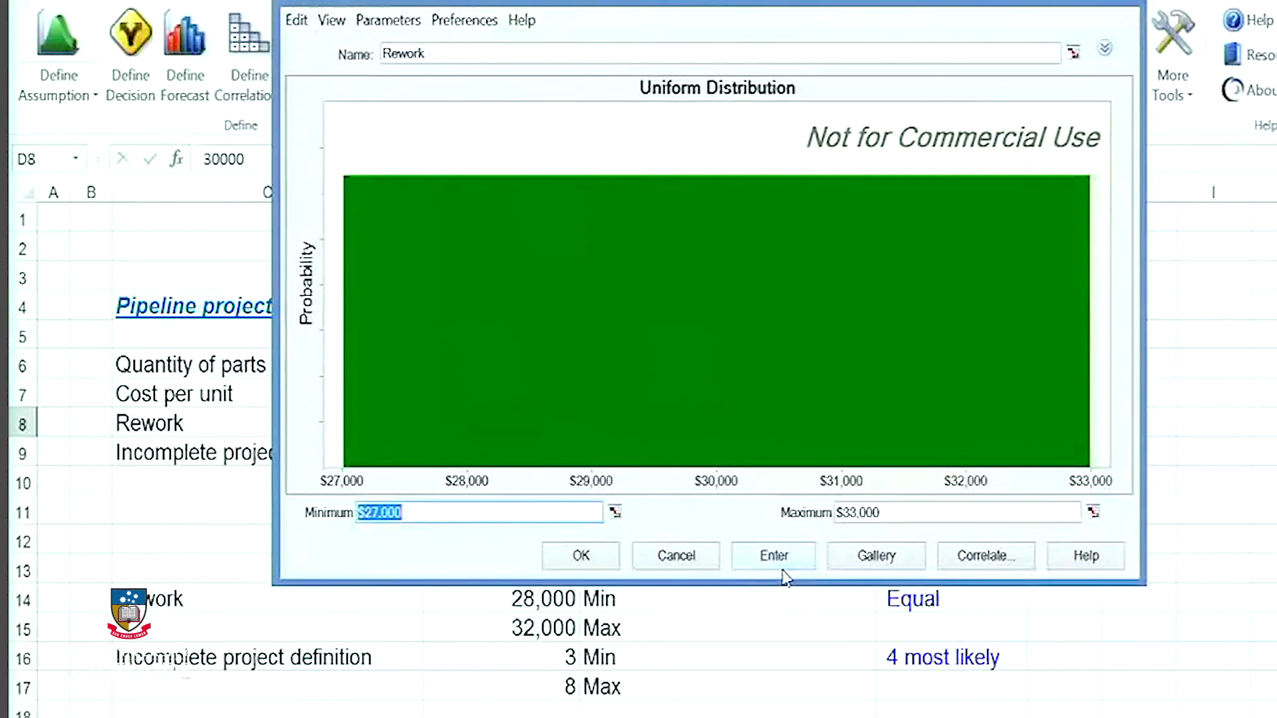
key("BackSpace")
type("8")
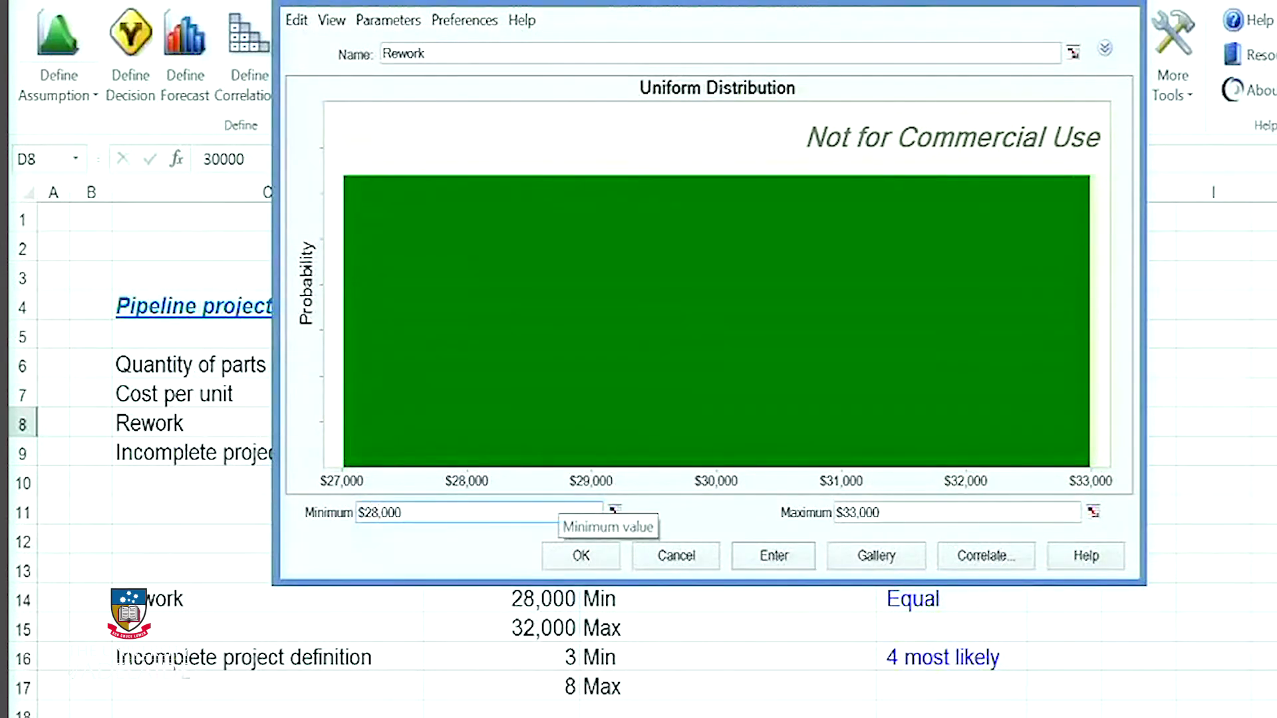
left_click(855, 512)
key("BackSpace")
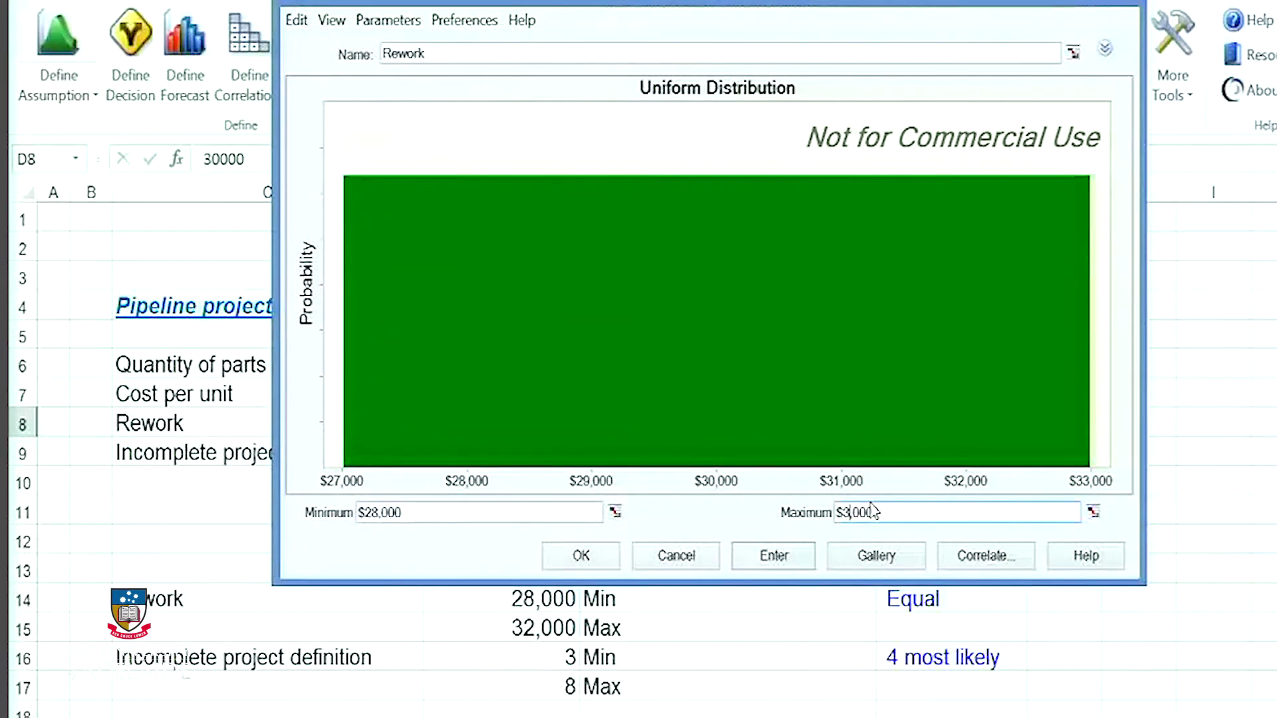
type("2")
left_click(774, 555)
left_click(581, 556)
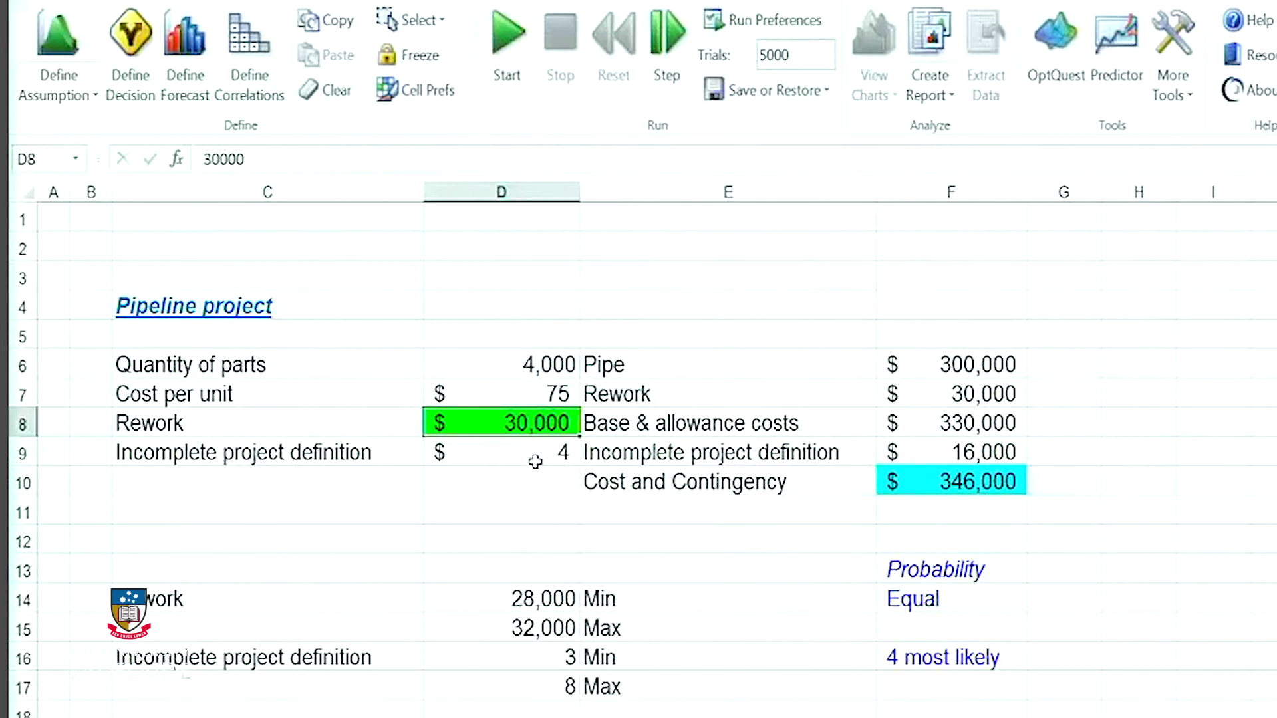
Step: Define D9 as a Triangular assumption with minimum 3, likeliest 4, maximum 8
left_click(516, 454)
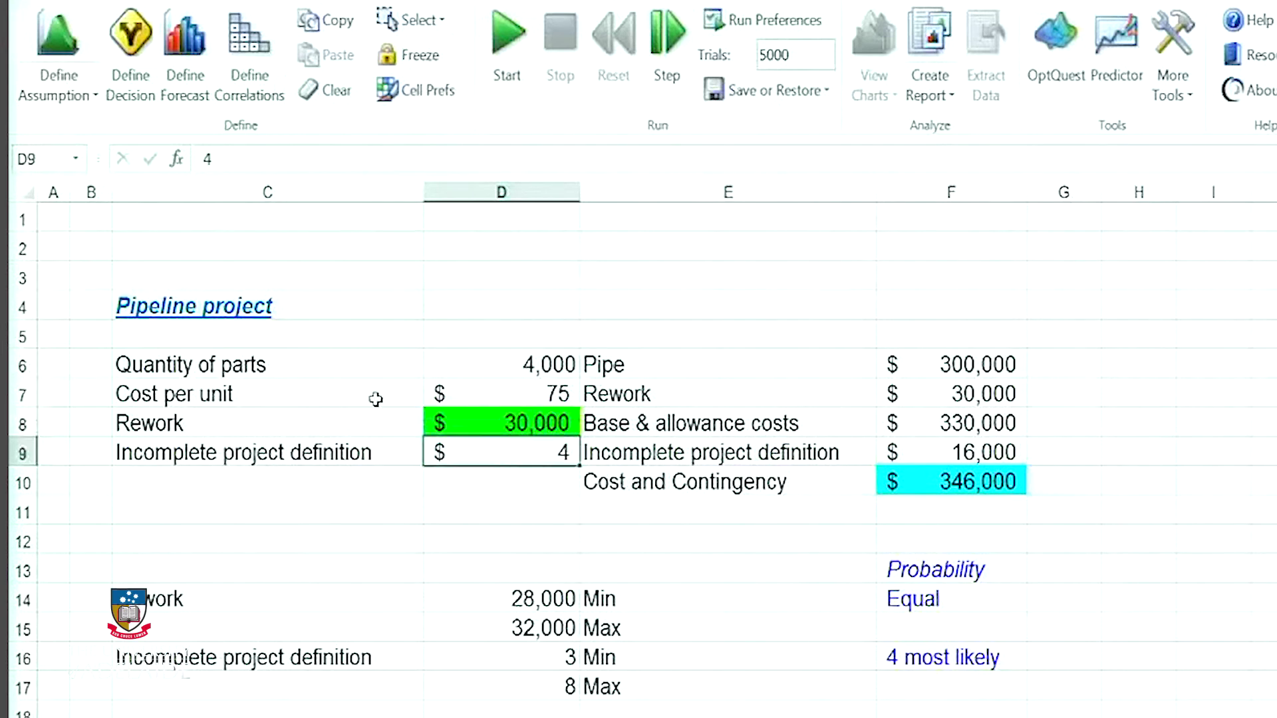
left_click(54, 52)
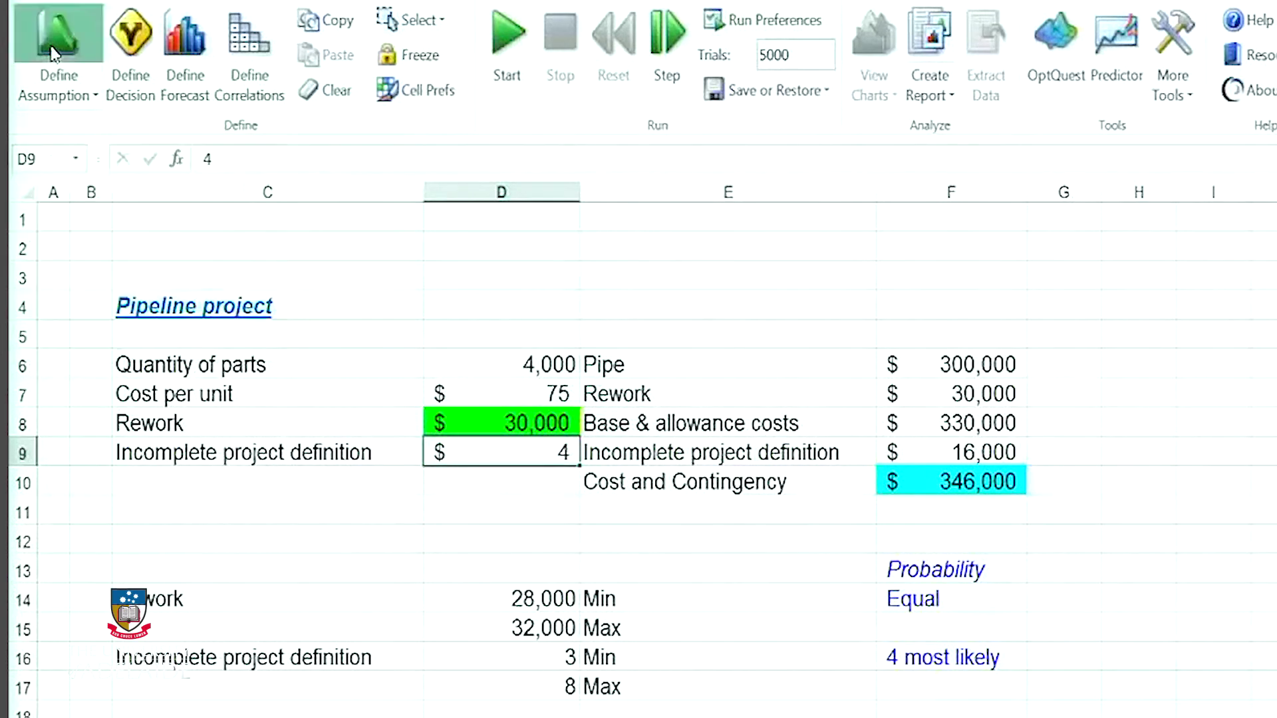
left_click(538, 70)
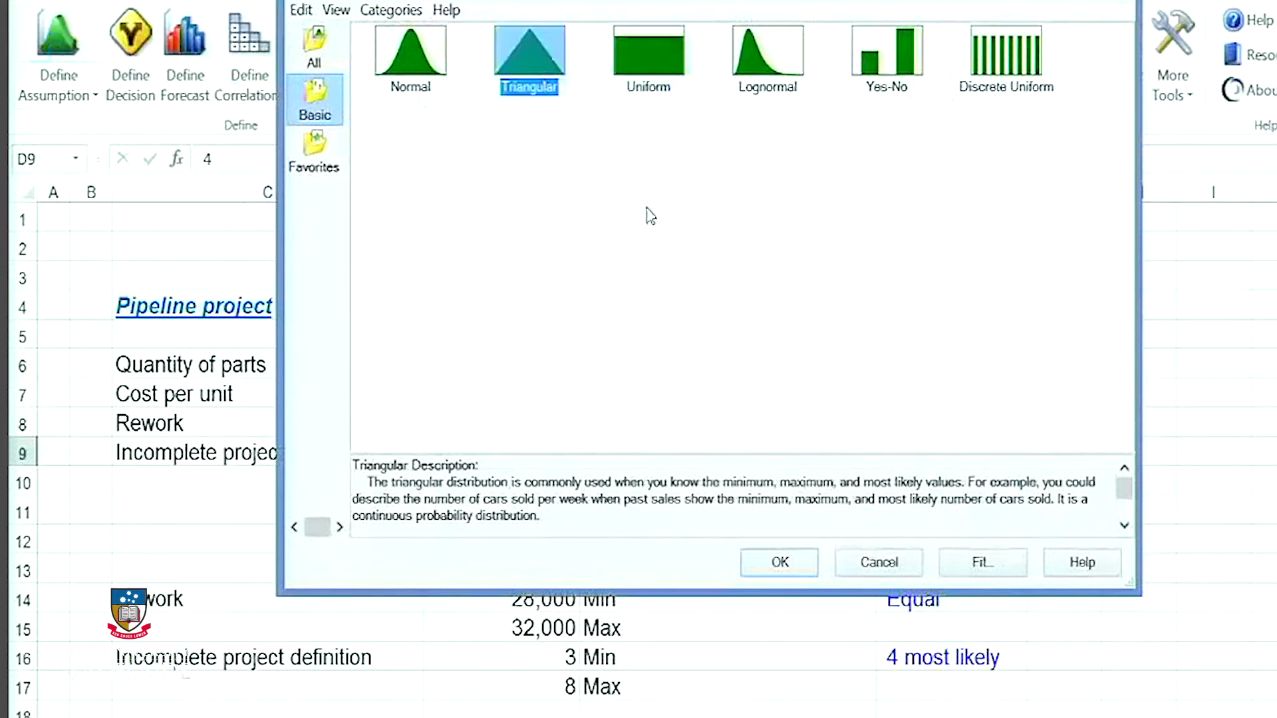
left_click(783, 561)
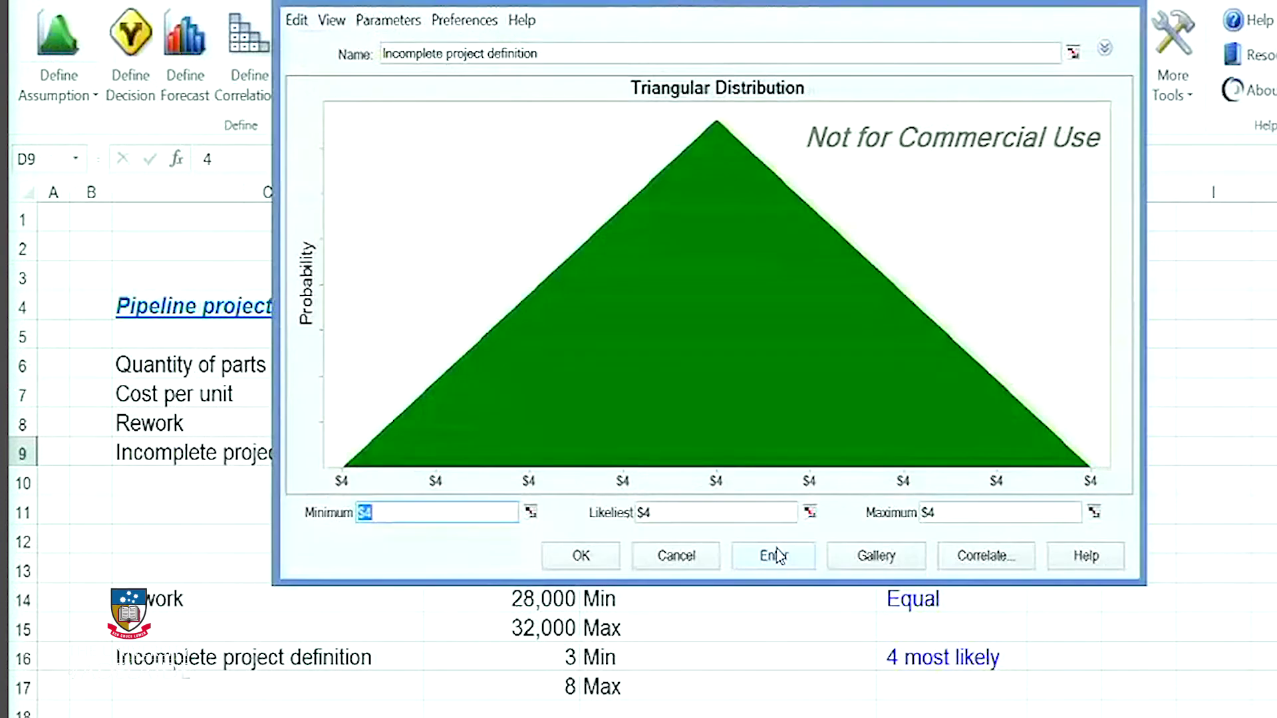
left_click(490, 516)
key("BackSpace")
type("3")
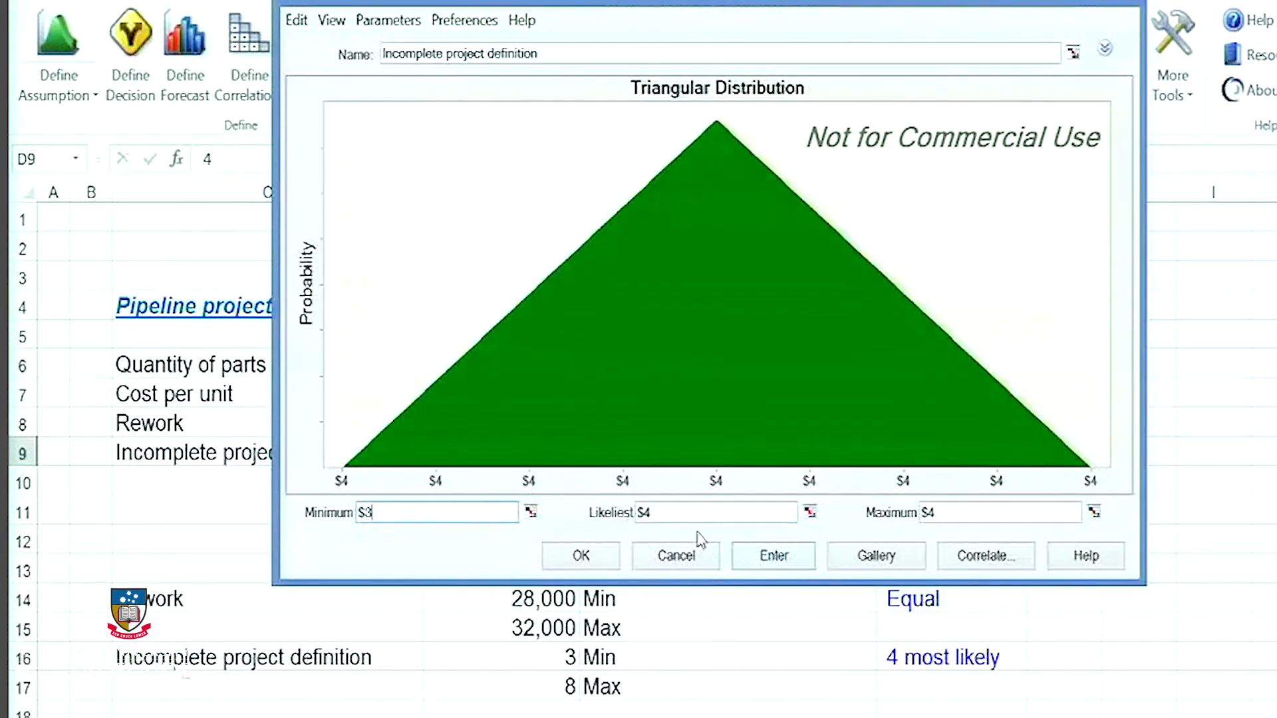
left_click(967, 515)
key("BackSpace")
type("8")
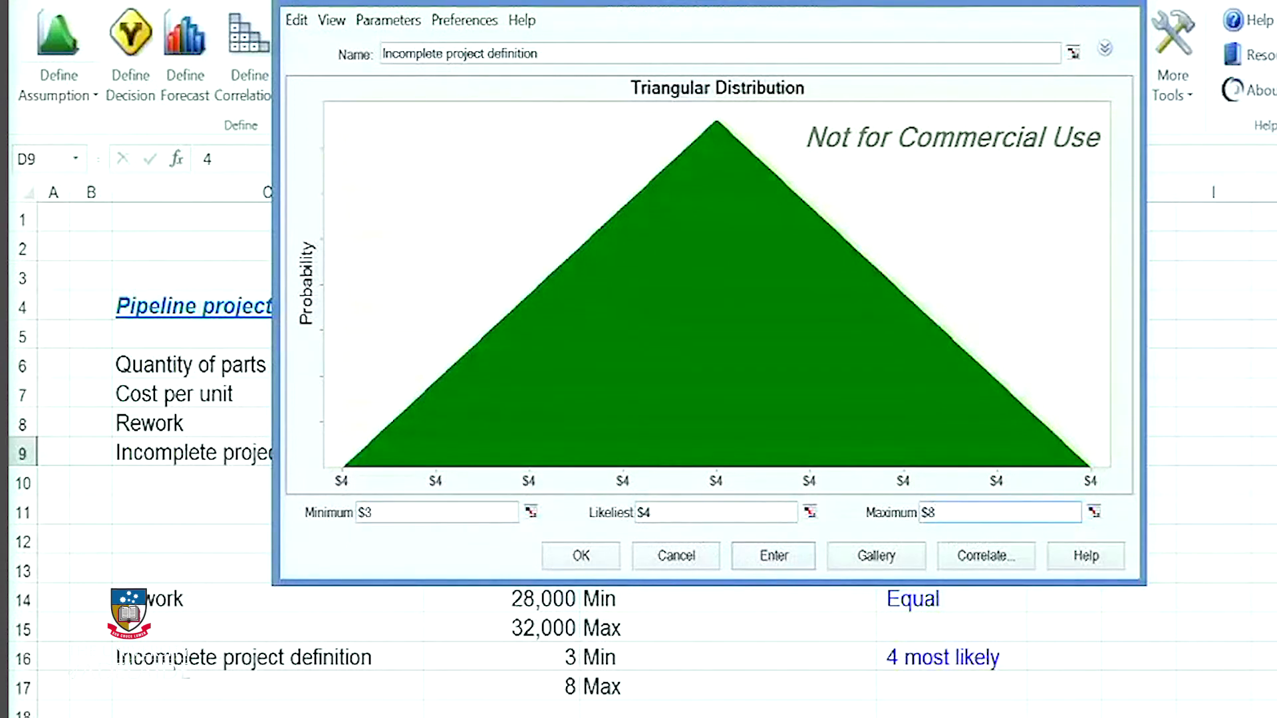
left_click(763, 568)
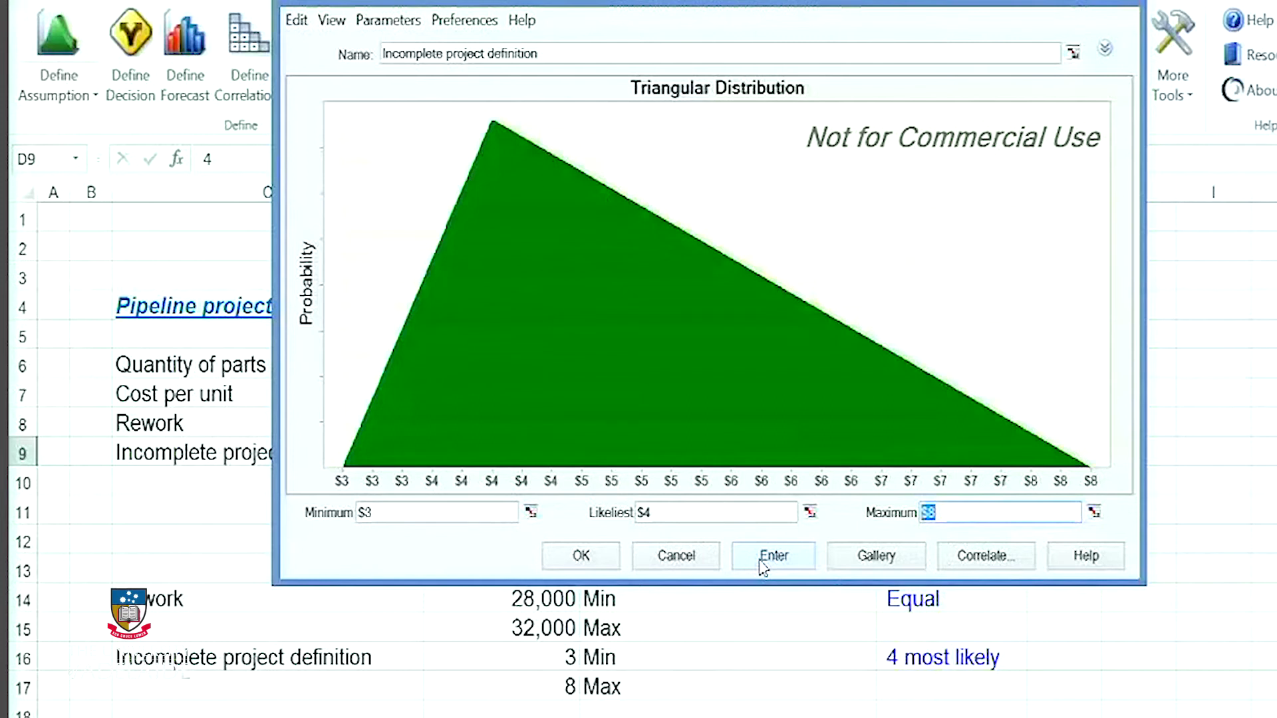
left_click(580, 556)
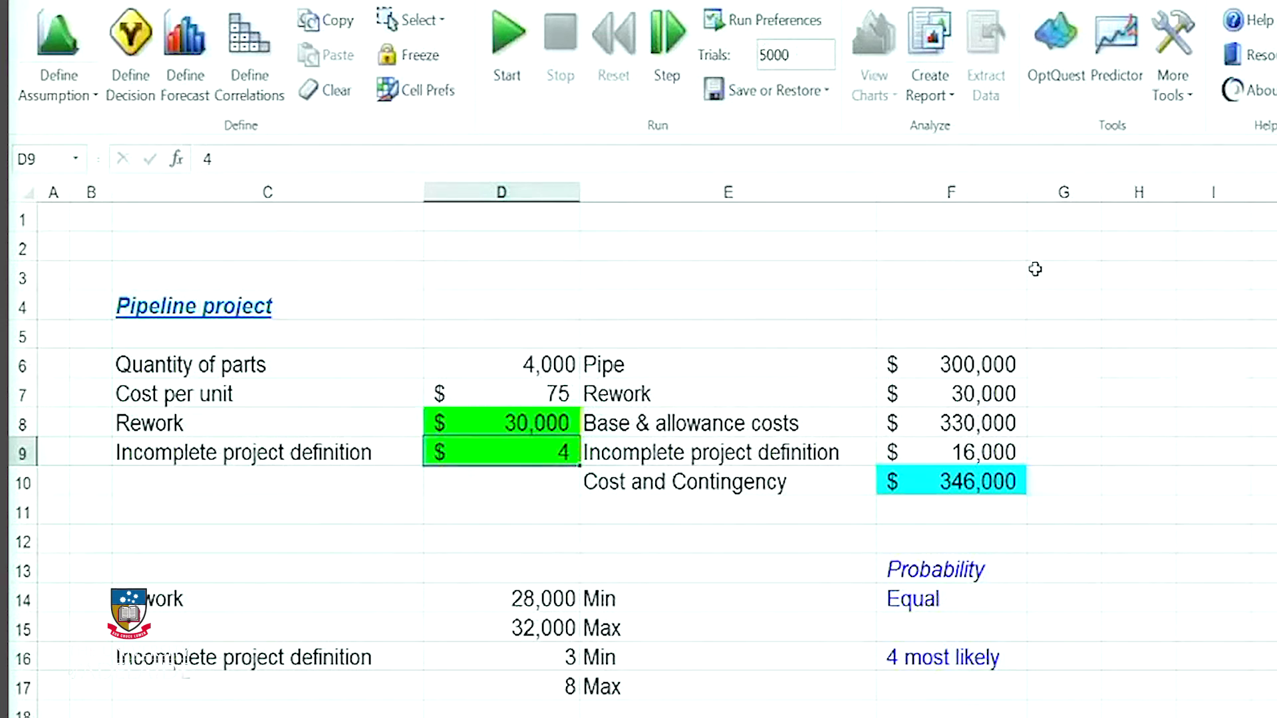
Step: Start the Crystal Ball simulation of 5,000 trials to produce the Cost and Contingency forecast
left_click(508, 41)
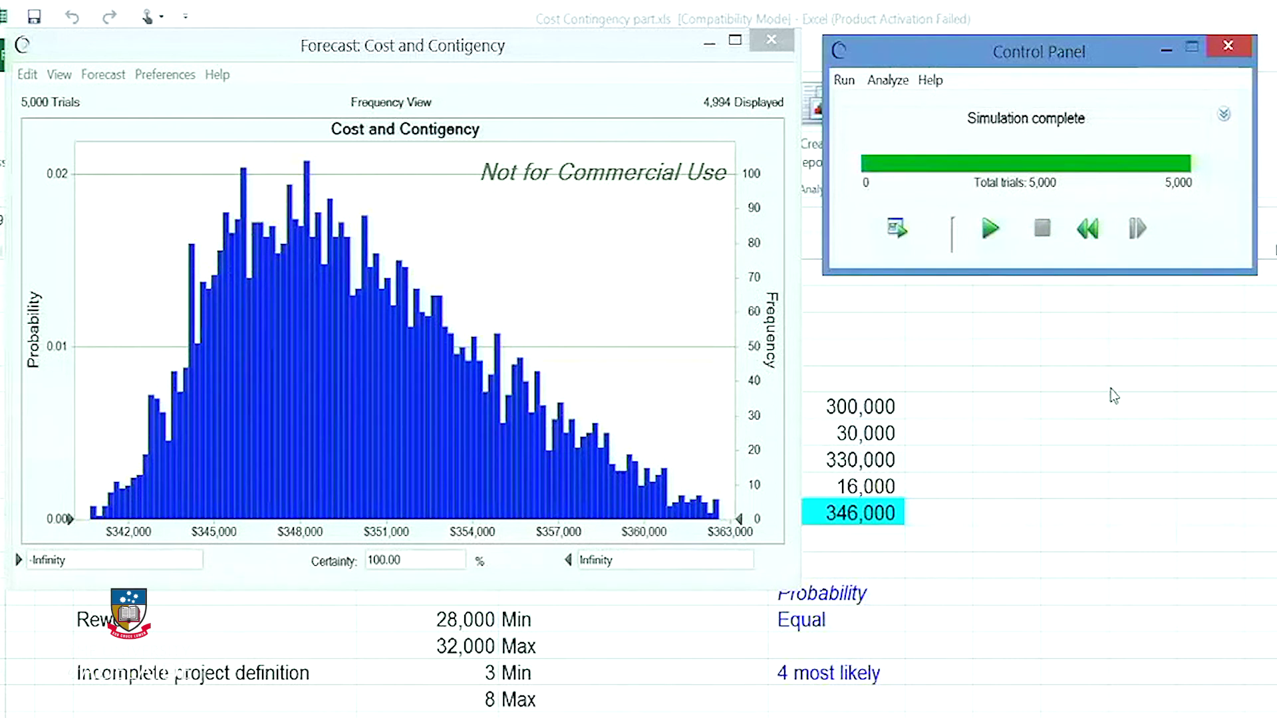
Step: Adjust the forecast's certainty bounds, then open the Cost and Contingency sensitivity chart
left_click(70, 521)
left_click_drag(70, 521, 538, 546)
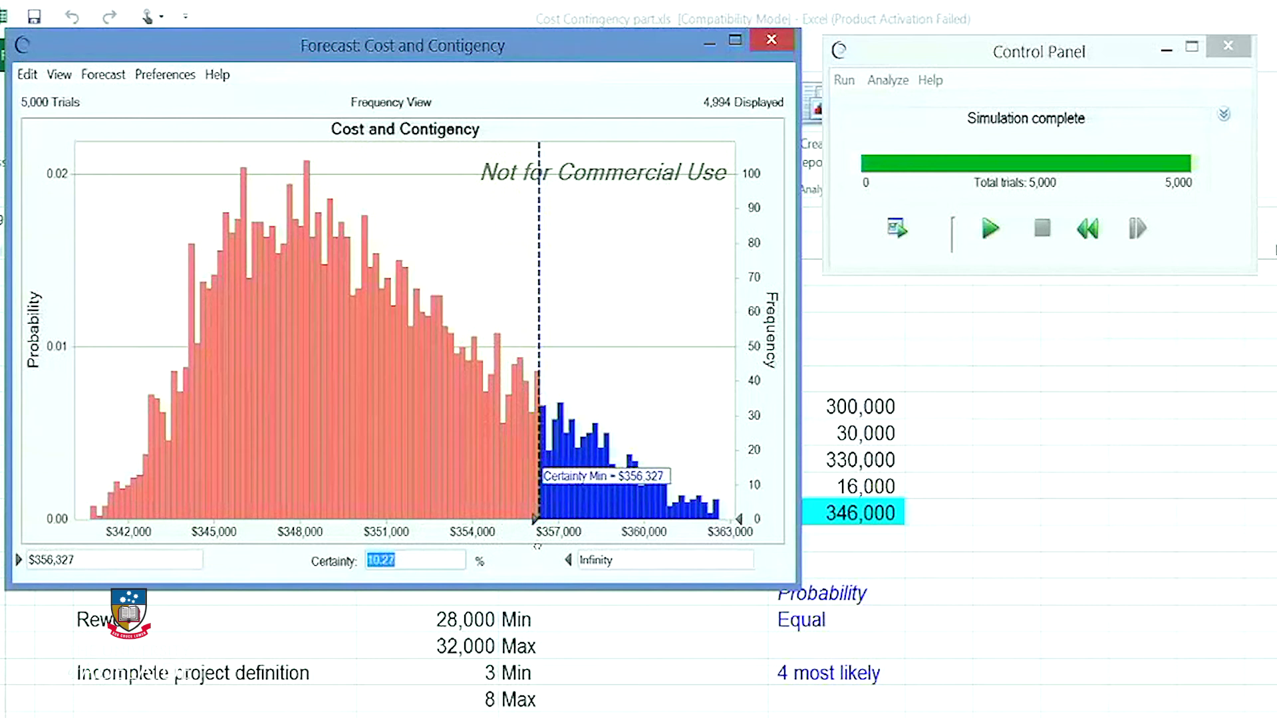
left_click_drag(536, 521, 79, 534)
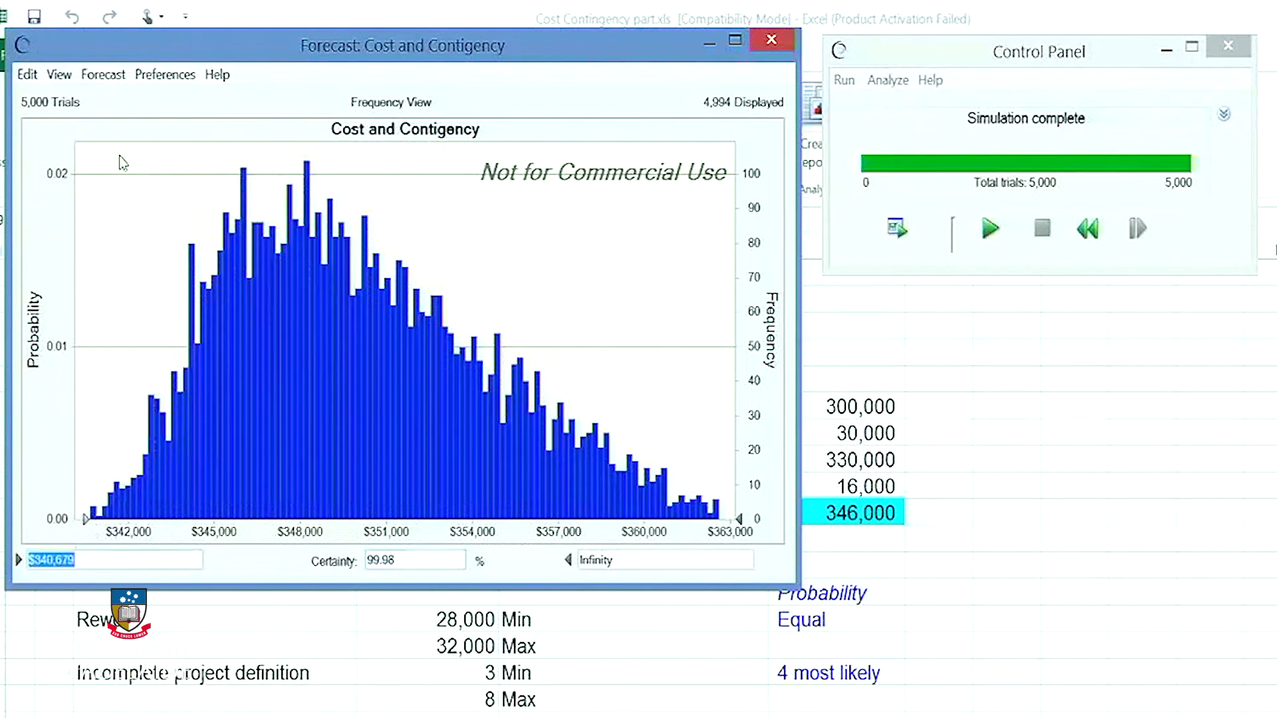
left_click(105, 76)
left_click(93, 101)
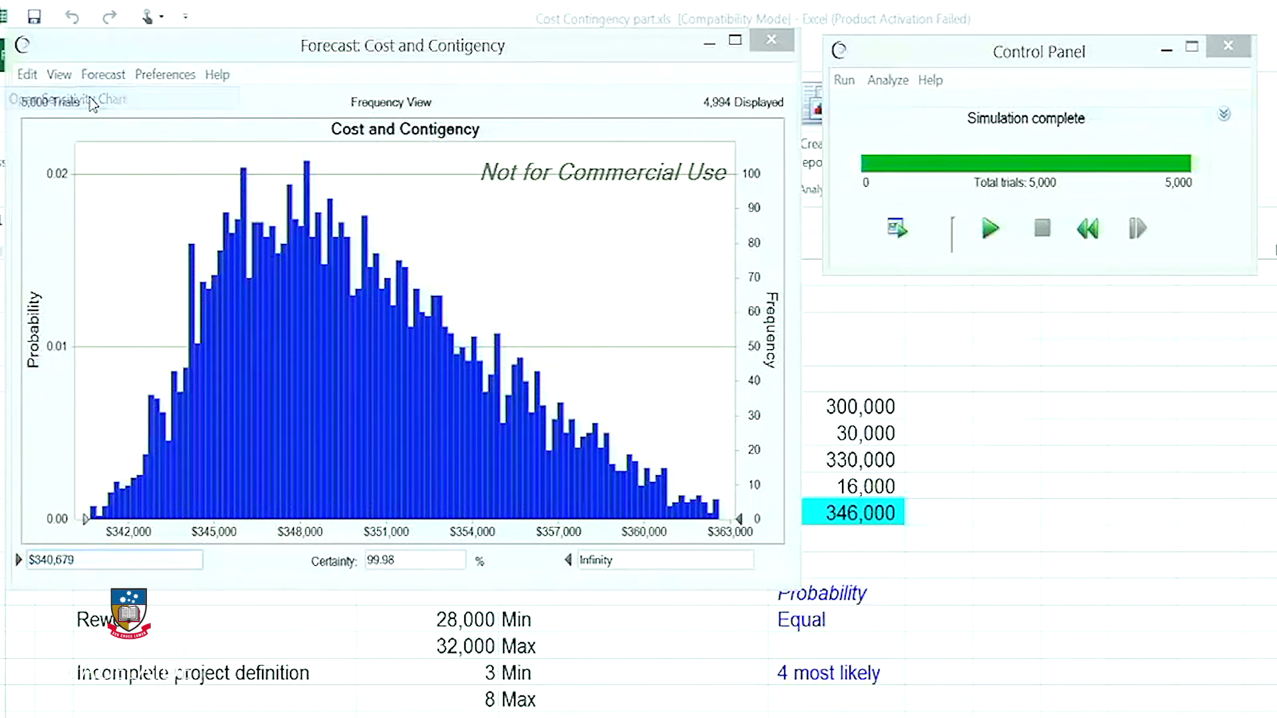